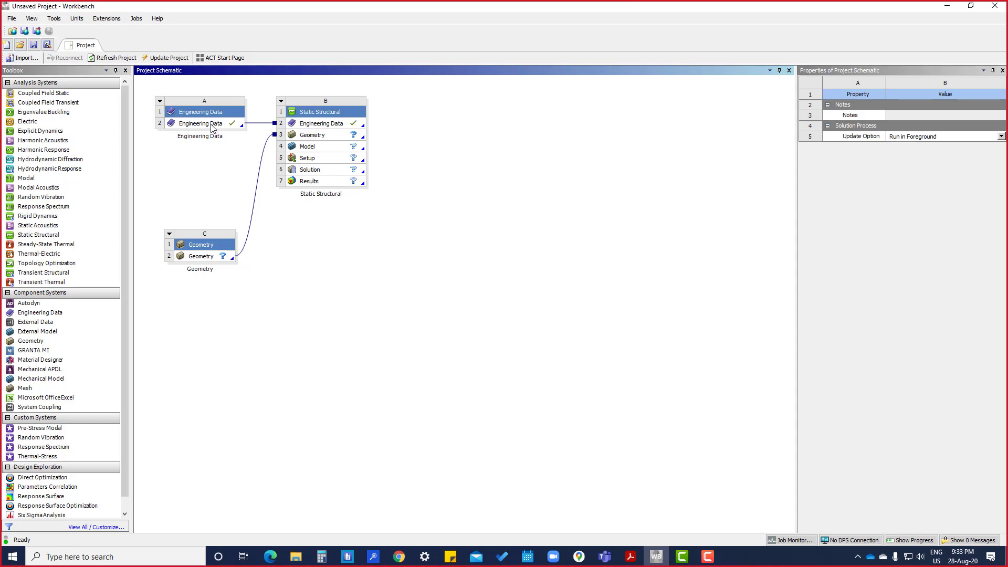
Open Engineering Data and hide Data Sources so the outline shows only Structural Steel.
{"action": "double_click", "coordinate": [212, 124]}
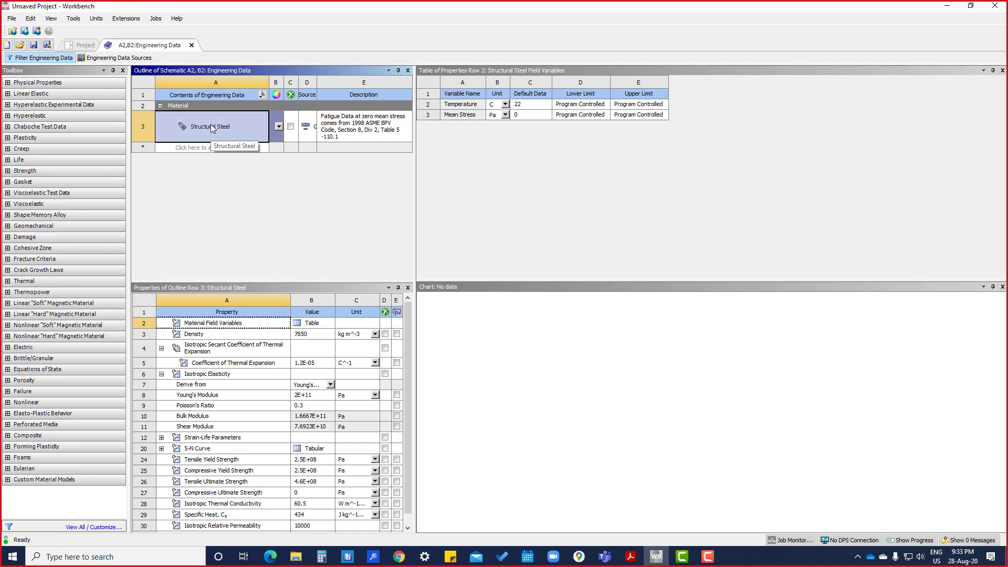
{"action": "left_click", "coordinate": [131, 59]}
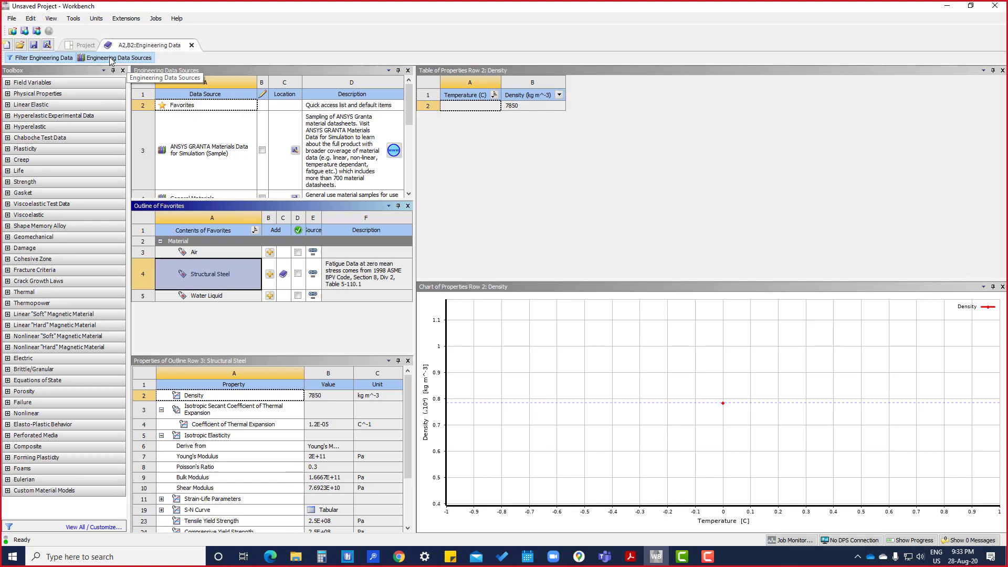
{"action": "left_click", "coordinate": [90, 45]}
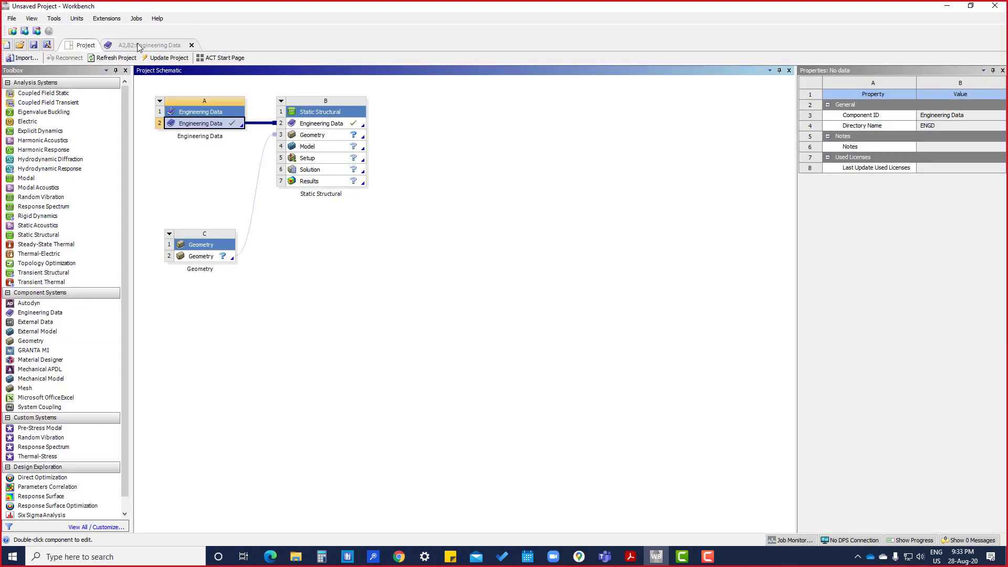
{"action": "double_click", "coordinate": [192, 125]}
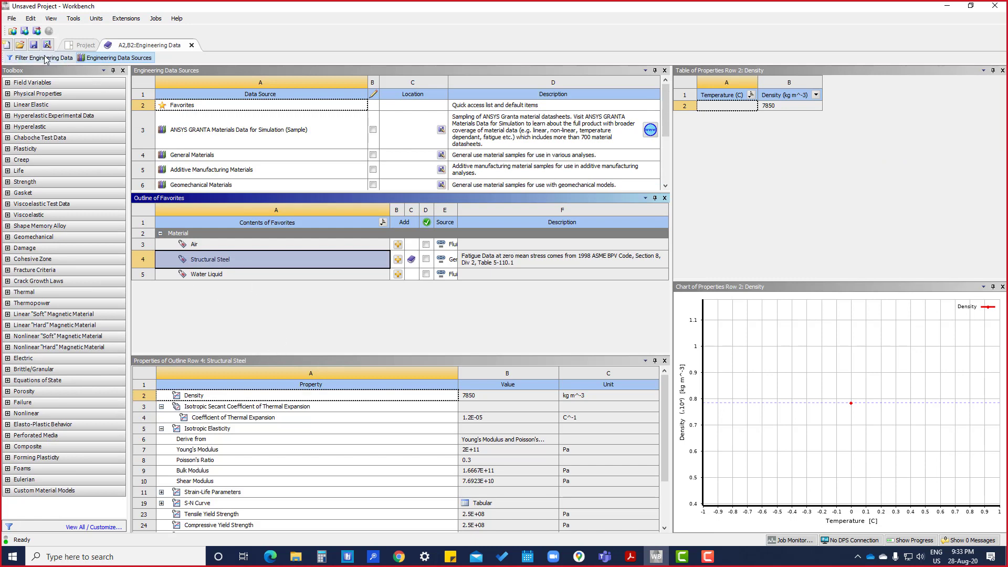
{"action": "left_click", "coordinate": [124, 58]}
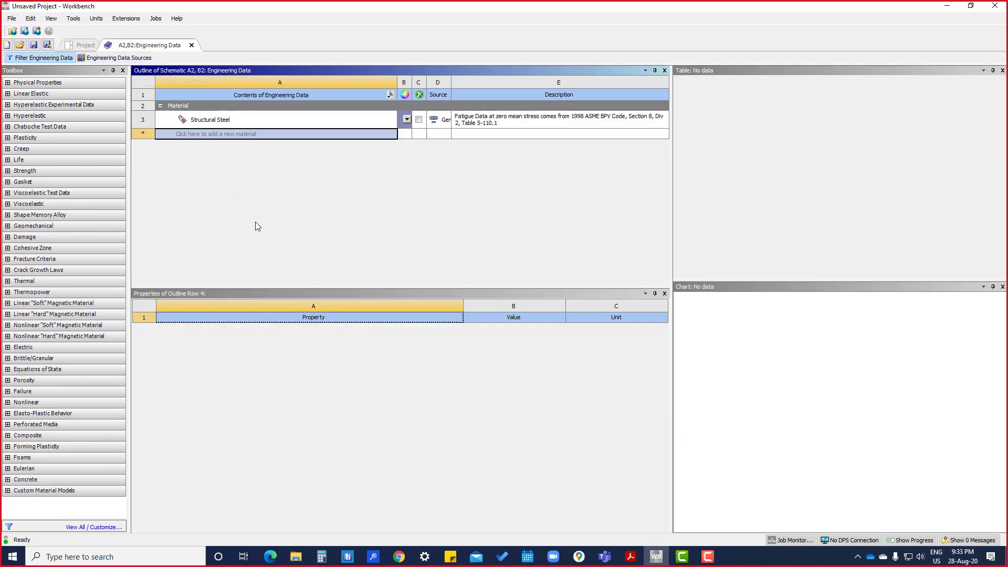
Add a new material named 'AISI 6150 Steel' to the Engineering Data outline.
{"action": "left_click", "coordinate": [250, 136]}
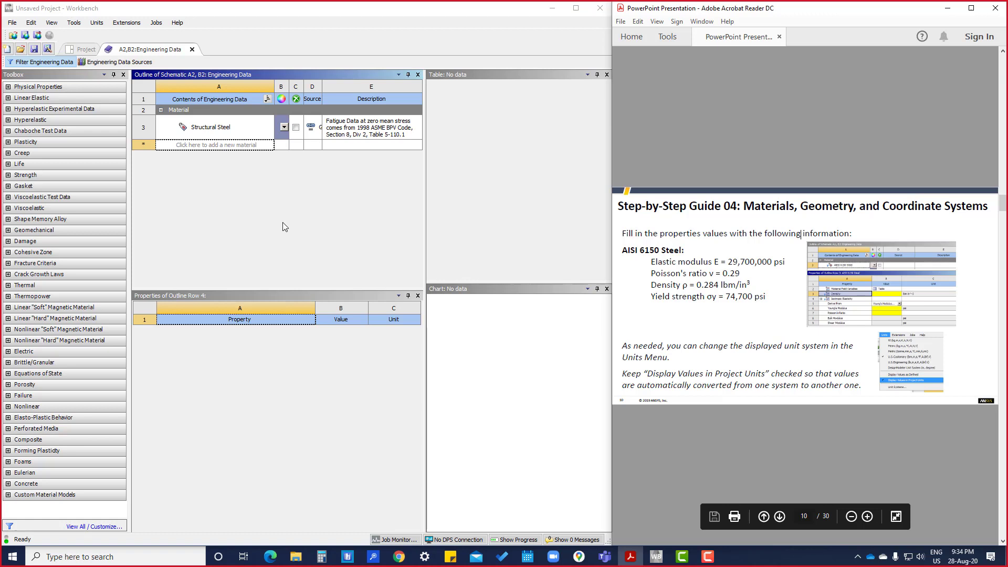
{"action": "left_click", "coordinate": [224, 145]}
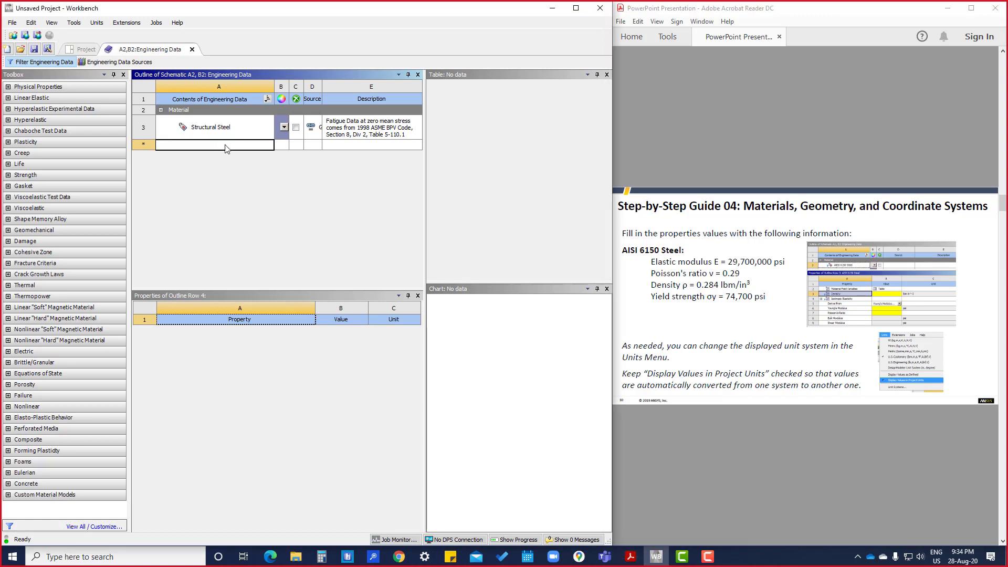
{"action": "type", "text": "AISI"}
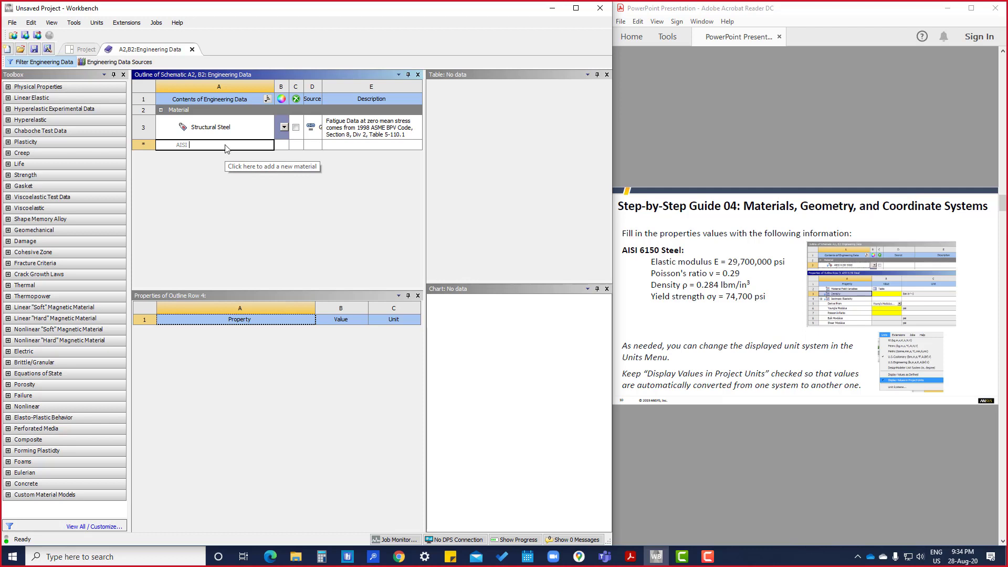
{"action": "type", "text": " 6150 Steel"}
{"action": "key", "text": "Return"}
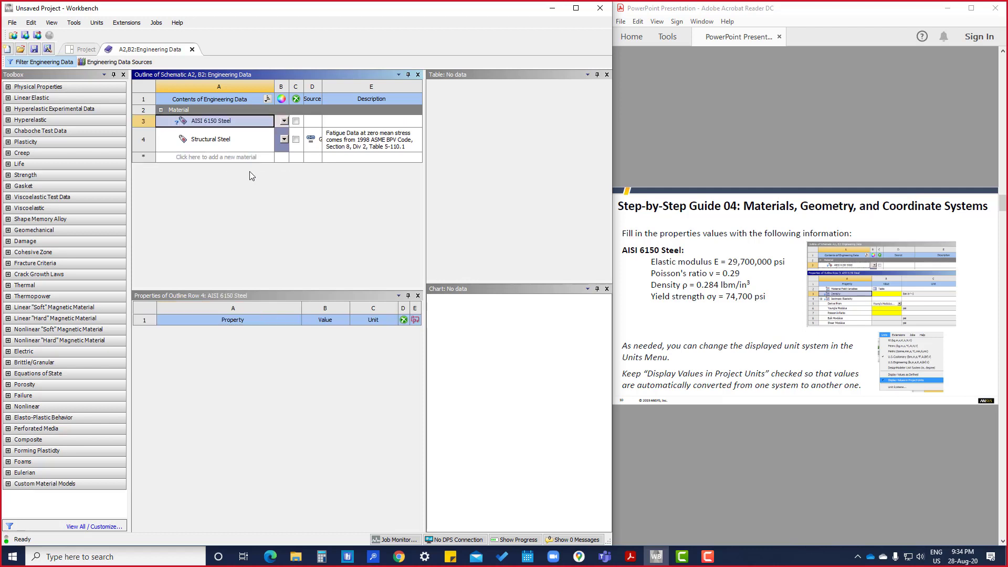
{"action": "left_click", "coordinate": [208, 123]}
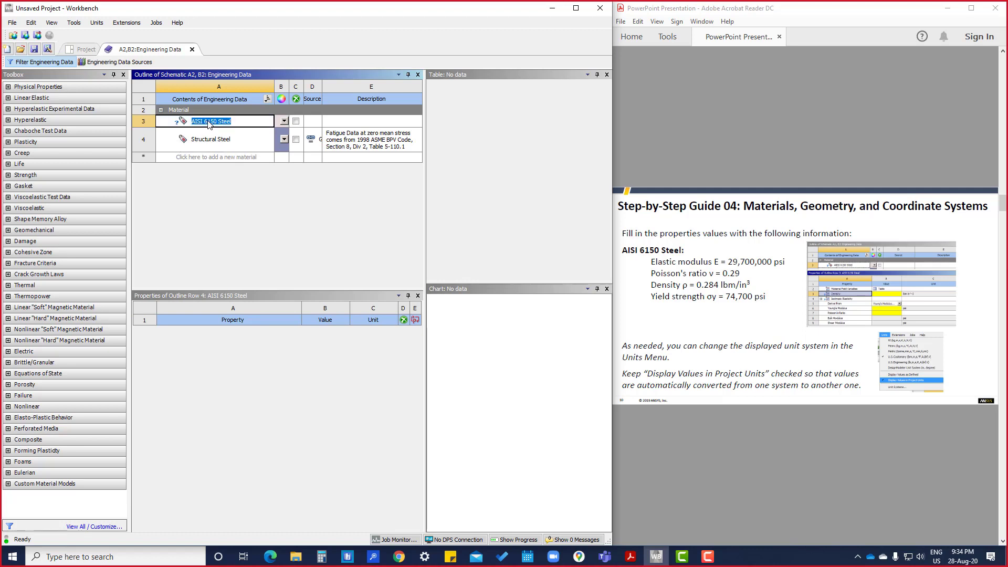
{"action": "left_click", "coordinate": [265, 188]}
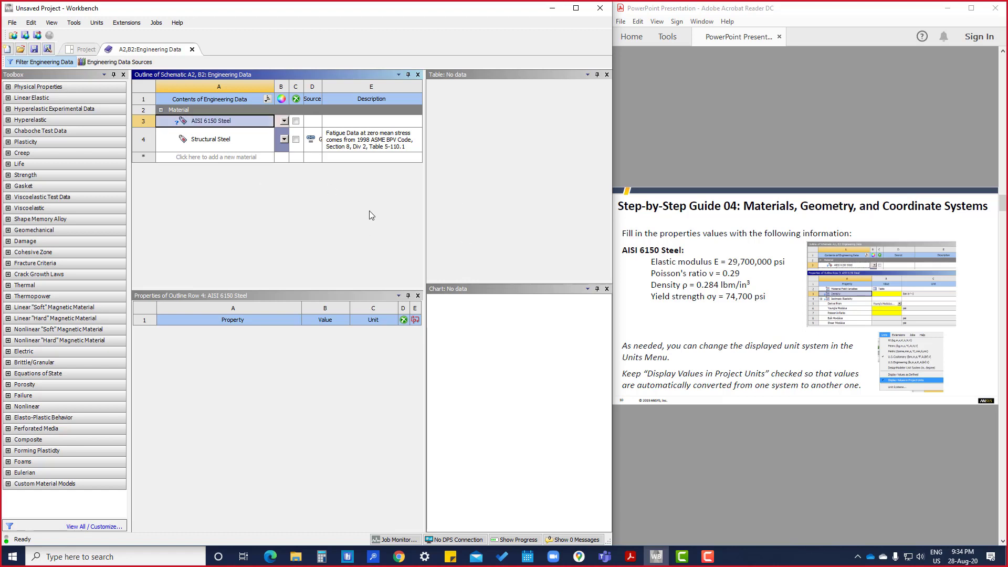
Add Density to AISI 6150 Steel with value 0.25831 lb in^-3.
{"action": "left_click", "coordinate": [7, 87]}
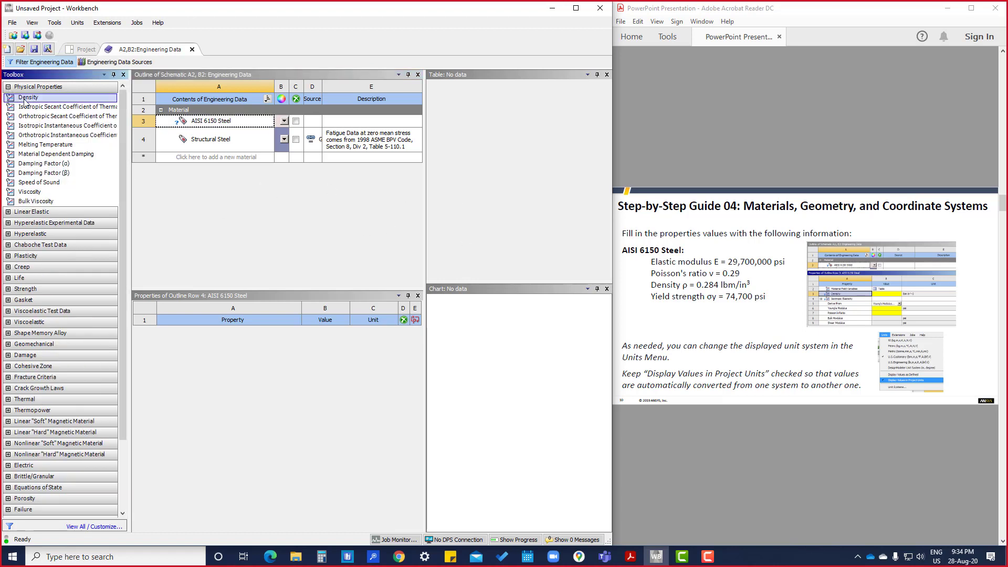
{"action": "left_click_drag", "start_coordinate": [32, 101], "coordinate": [180, 128]}
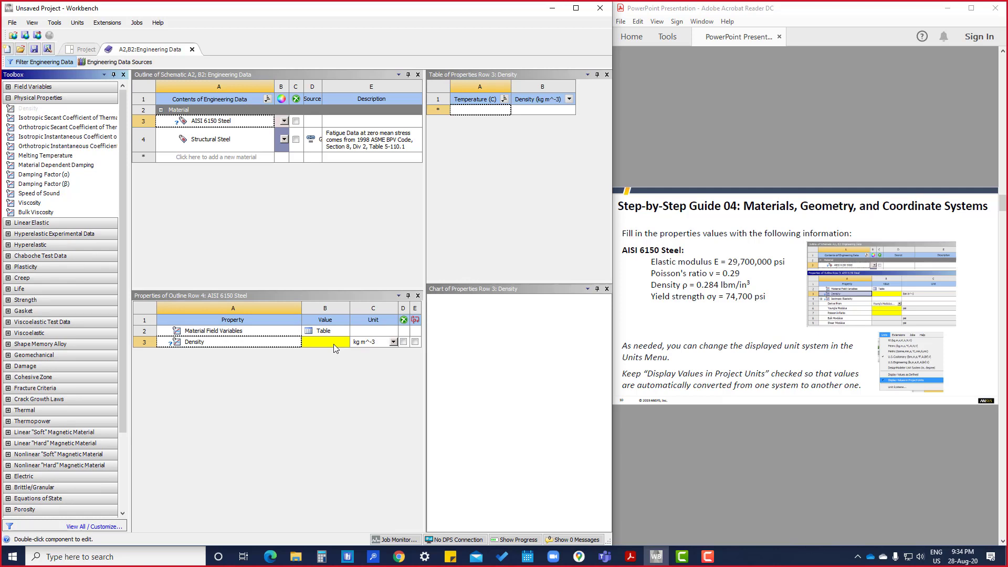
{"action": "left_click", "coordinate": [394, 341]}
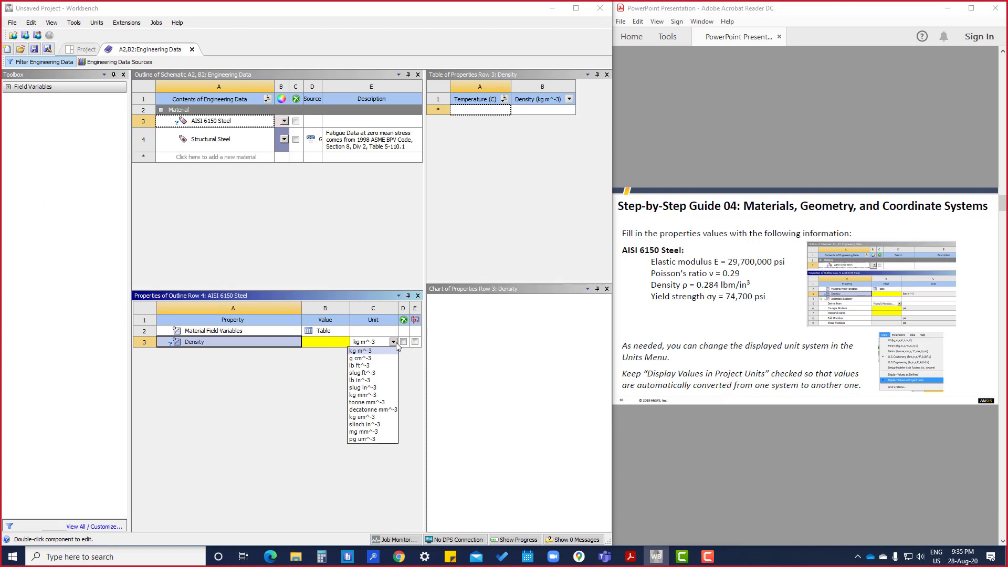
{"action": "left_click", "coordinate": [375, 384]}
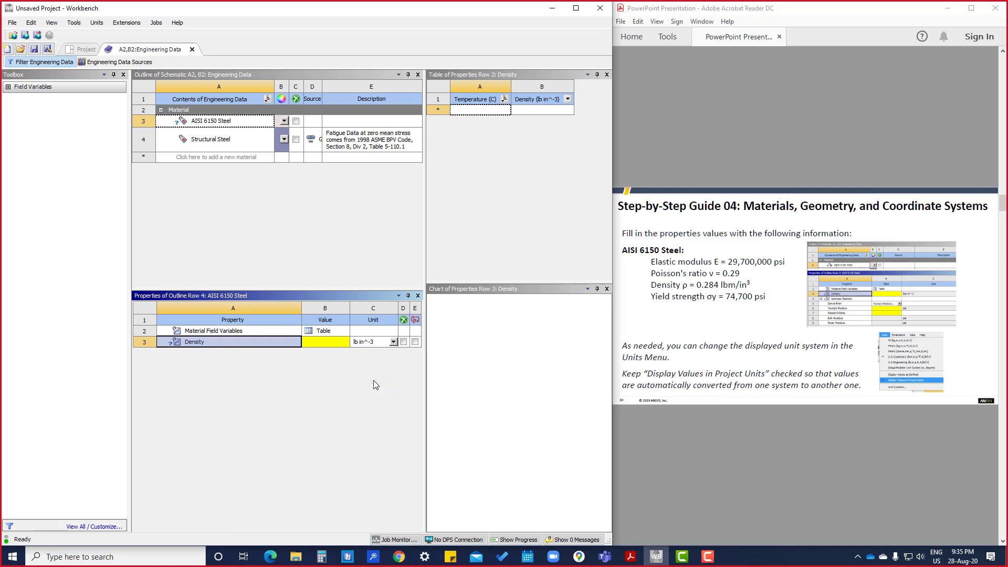
{"action": "left_click", "coordinate": [329, 341]}
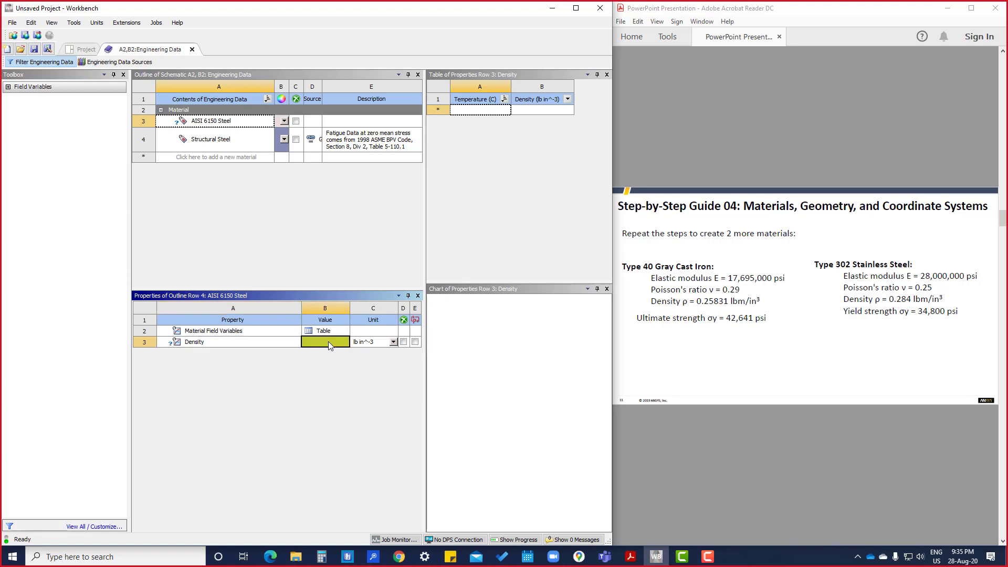
{"action": "type", "text": "0.25831"}
{"action": "left_click", "coordinate": [358, 390]}
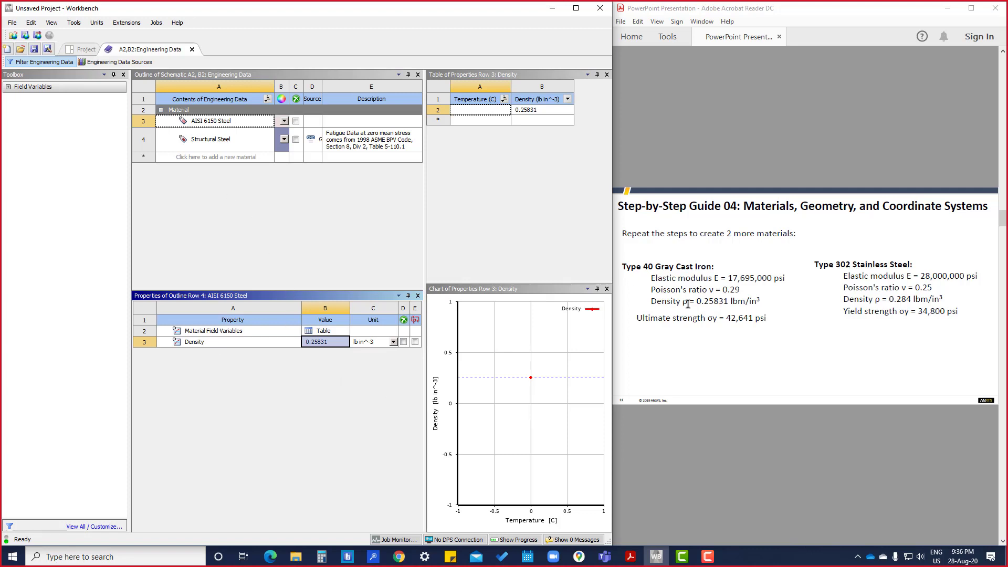
{"action": "scroll", "coordinate": [688, 304], "scroll_direction": "up", "scroll_amount": 2}
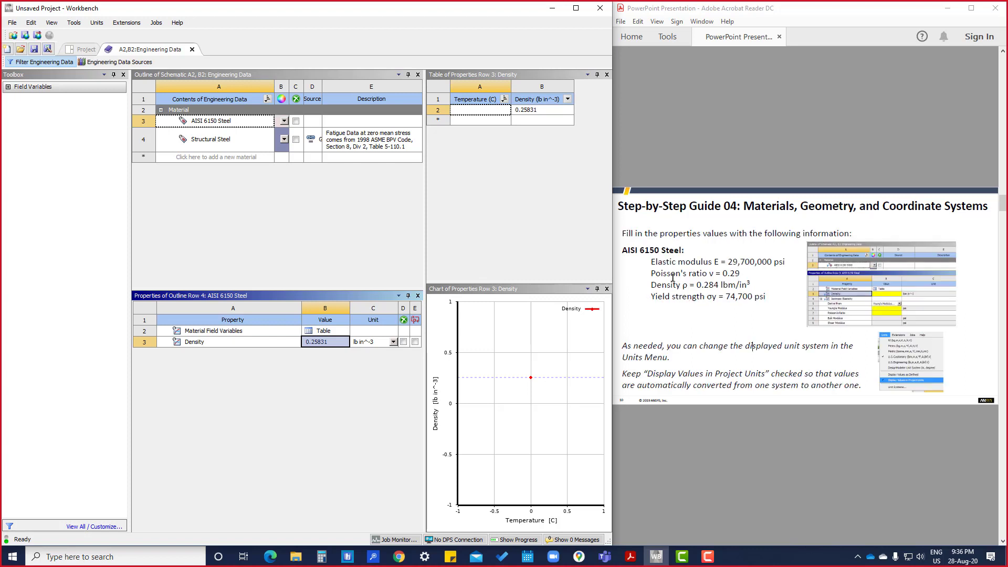
Add the Isotropic Elasticity property from Linear Elastic to AISI 6150 Steel.
{"action": "left_click", "coordinate": [8, 87]}
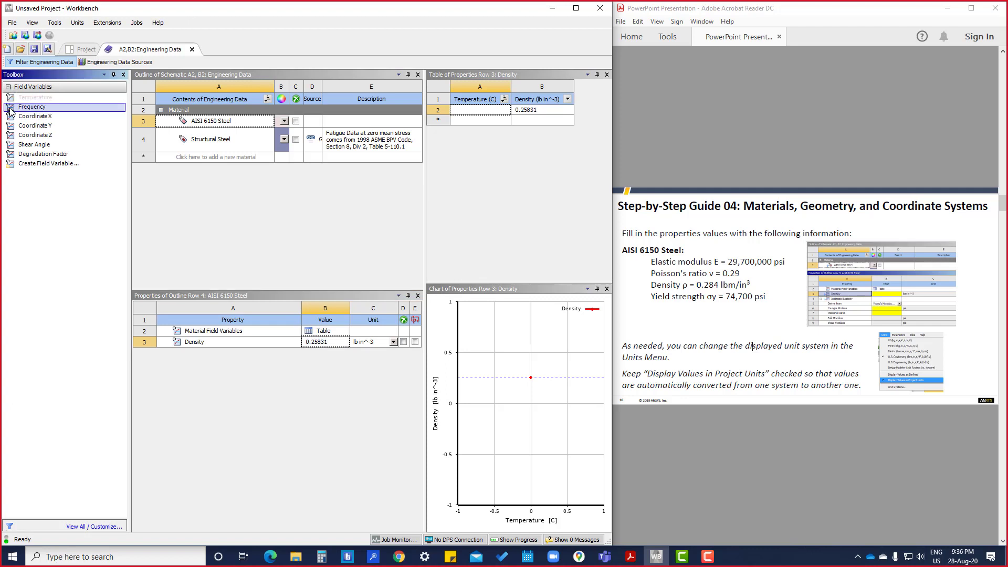
{"action": "left_click", "coordinate": [8, 86]}
{"action": "left_click", "coordinate": [247, 212]}
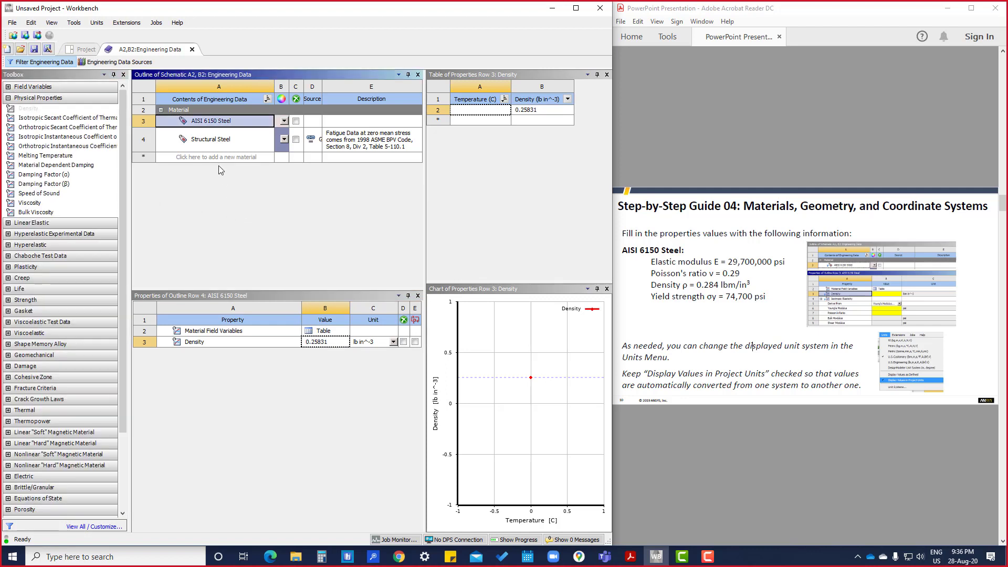
{"action": "left_click", "coordinate": [12, 223]}
{"action": "left_click", "coordinate": [21, 233]}
{"action": "left_click_drag", "start_coordinate": [34, 236], "coordinate": [216, 127]}
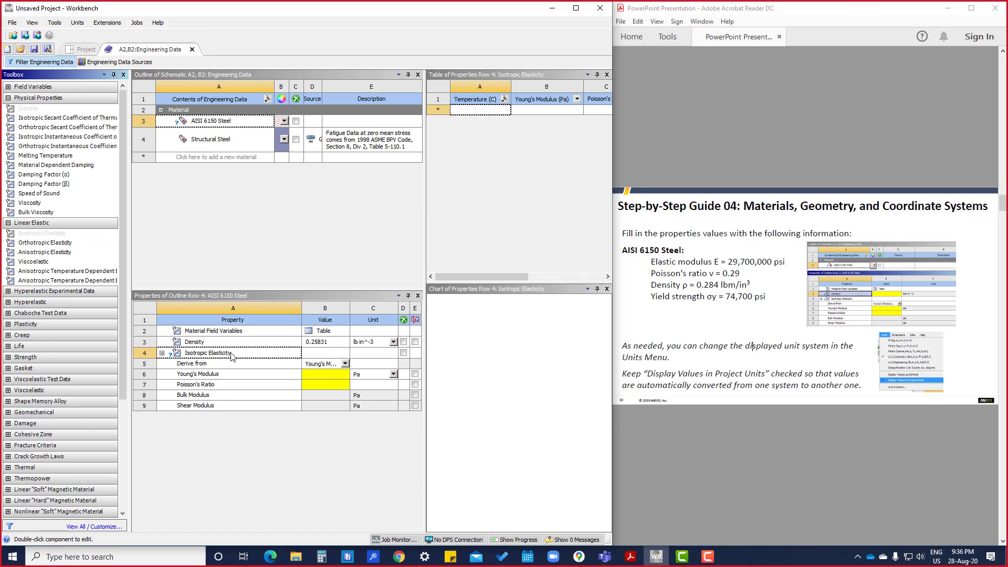
Set Young's modulus to 2.97E+07 psi and Poisson's ratio to 0.29.
{"action": "left_click", "coordinate": [330, 376]}
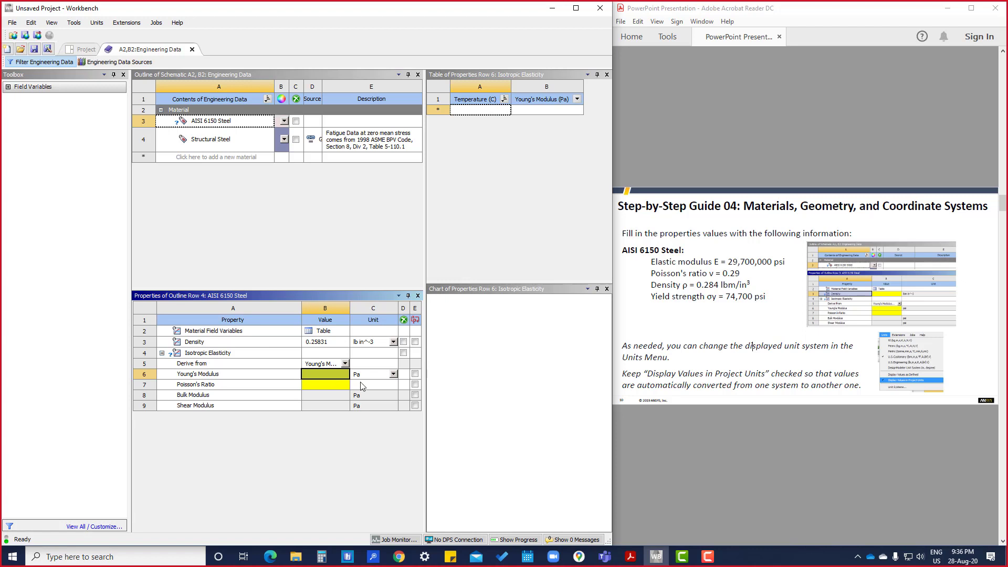
{"action": "left_click", "coordinate": [393, 374]}
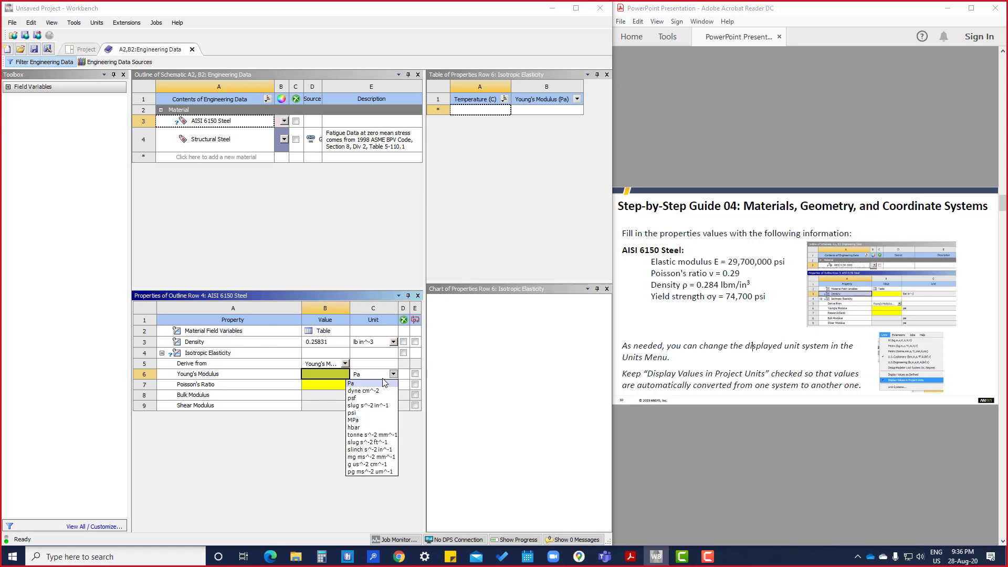
{"action": "left_click", "coordinate": [362, 413]}
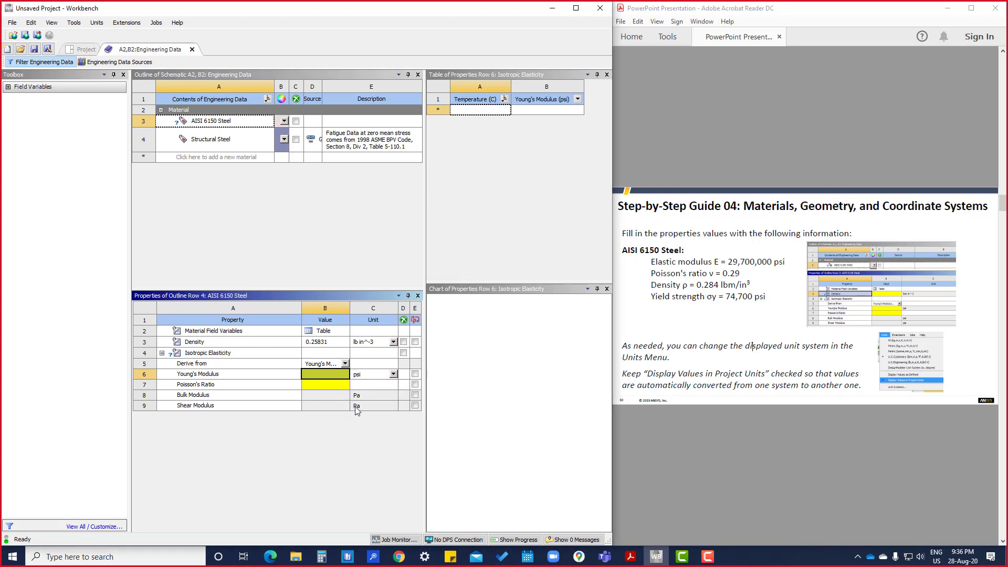
{"action": "left_click", "coordinate": [323, 376]}
{"action": "type", "text": "297"}
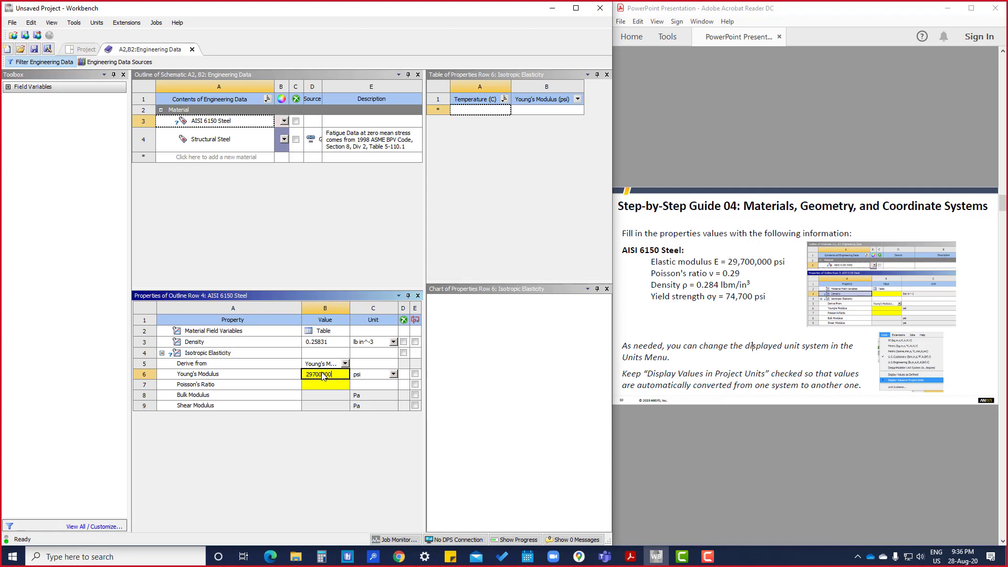
{"action": "type", "text": "00000"}
{"action": "key", "text": "Return"}
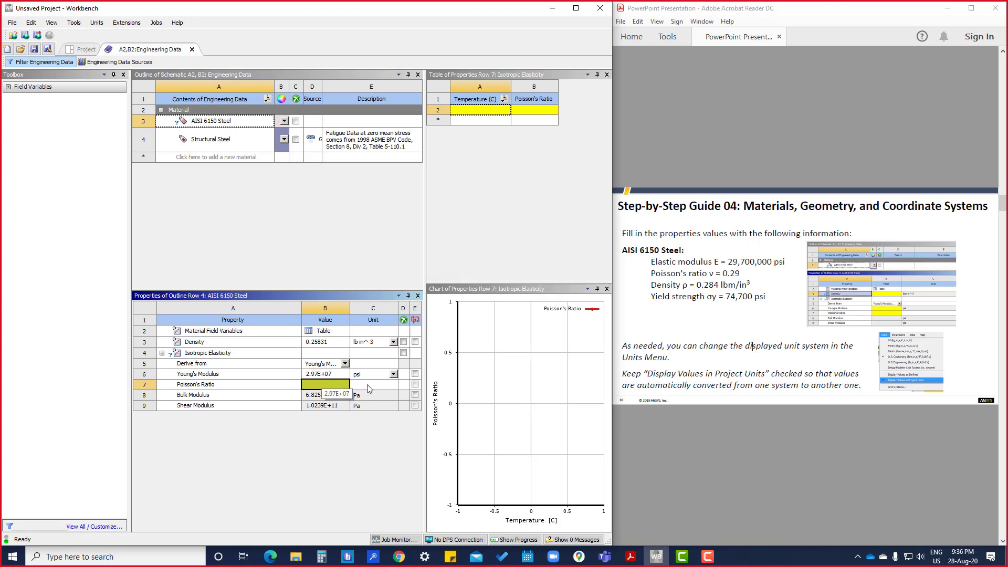
{"action": "left_click", "coordinate": [324, 406]}
{"action": "left_click", "coordinate": [325, 387]}
{"action": "type", "text": "0.29"}
{"action": "key", "text": "Return"}
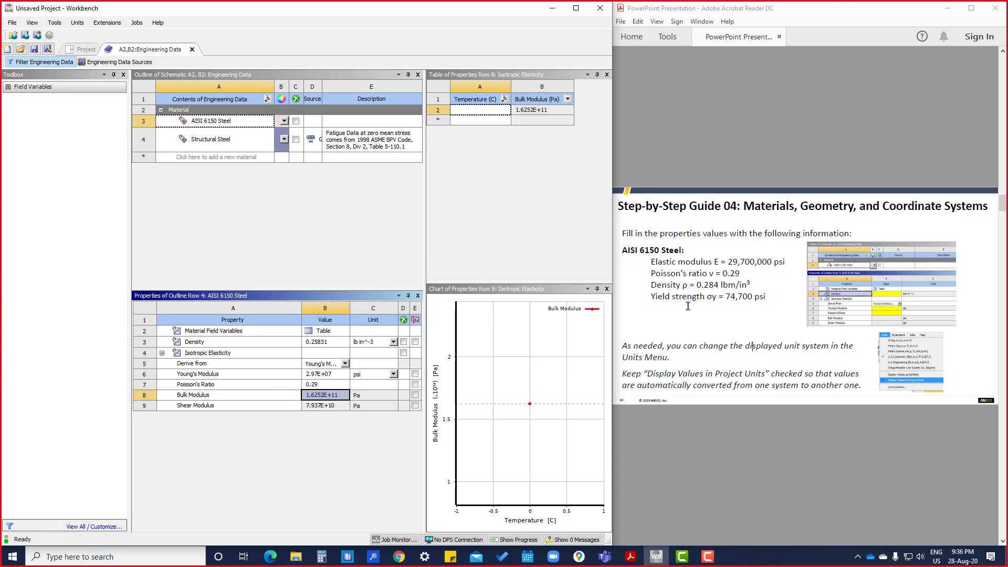
{"action": "scroll", "coordinate": [704, 310], "scroll_direction": "down", "scroll_amount": 2}
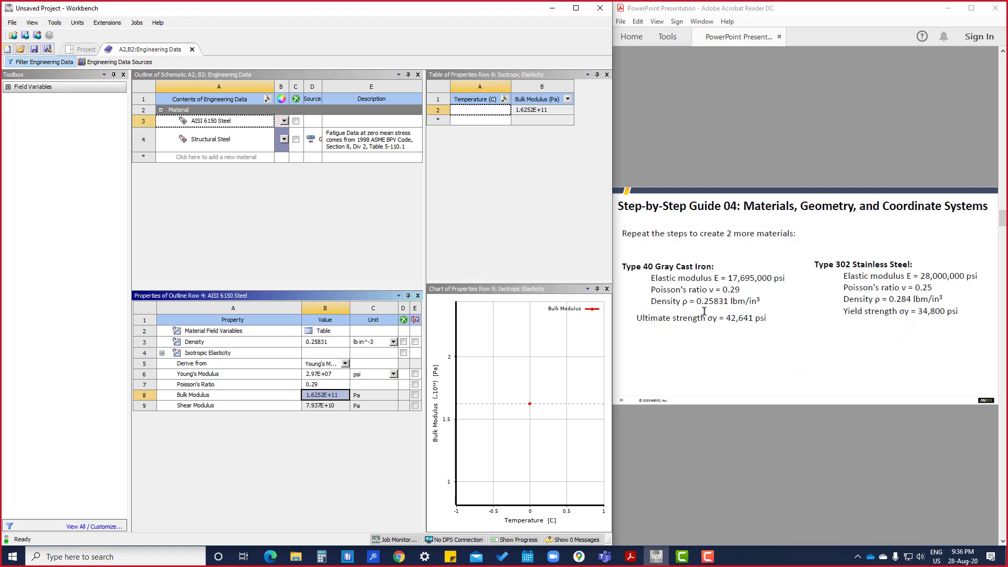
{"action": "scroll", "coordinate": [704, 312], "scroll_direction": "down", "scroll_amount": 1}
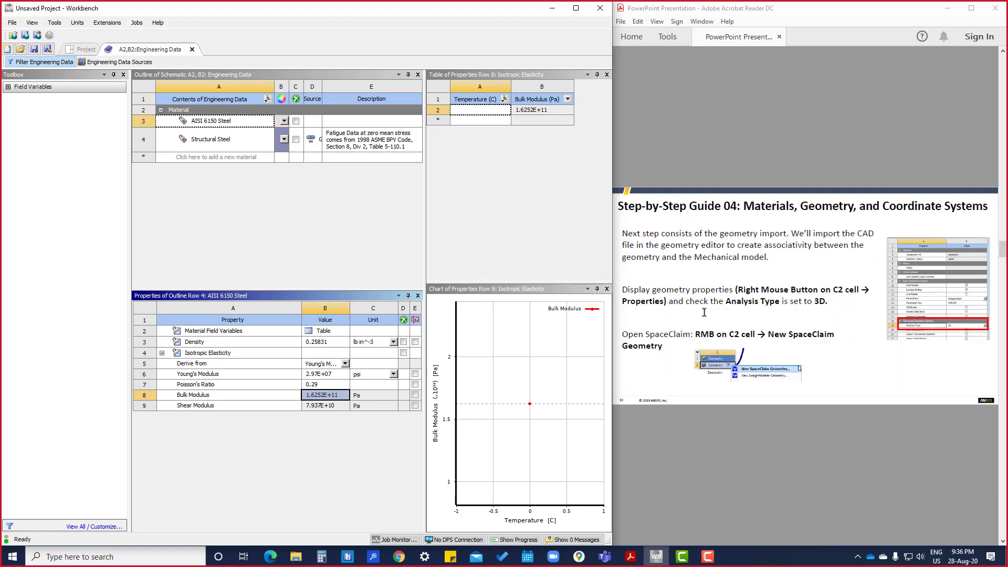
{"action": "scroll", "coordinate": [704, 312], "scroll_direction": "up", "scroll_amount": 4}
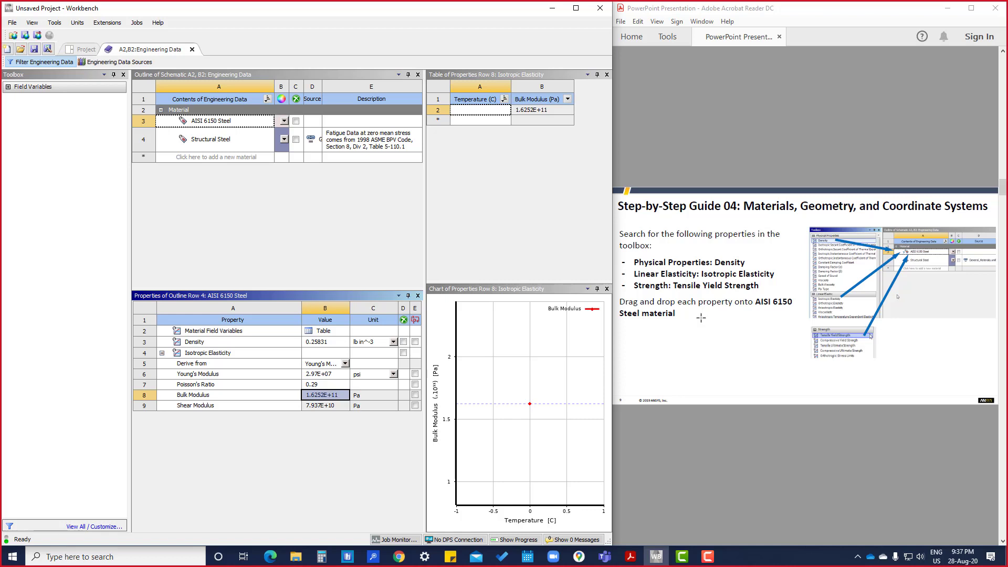
Give AISI 6150 Steel a Tensile Yield Strength of 74700 psi from the Strength group.
{"action": "left_click", "coordinate": [213, 196]}
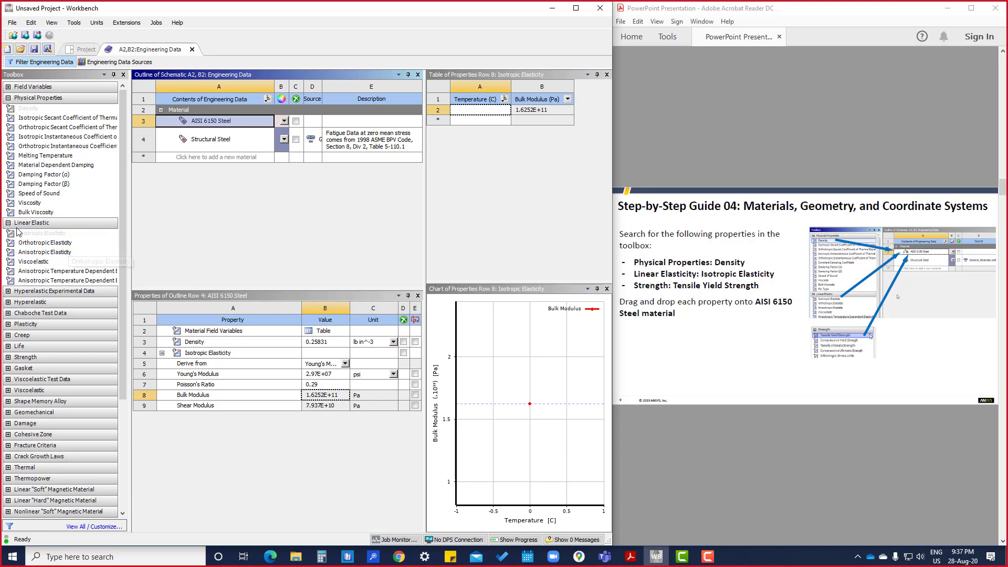
{"action": "left_click", "coordinate": [8, 357]}
{"action": "left_click_drag", "start_coordinate": [60, 367], "coordinate": [223, 125]}
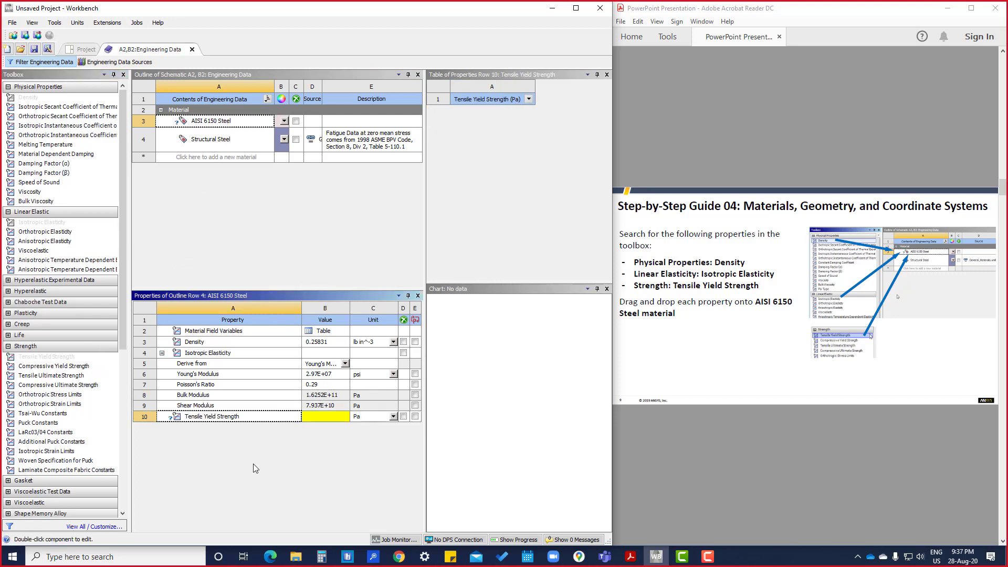
{"action": "left_click", "coordinate": [324, 416]}
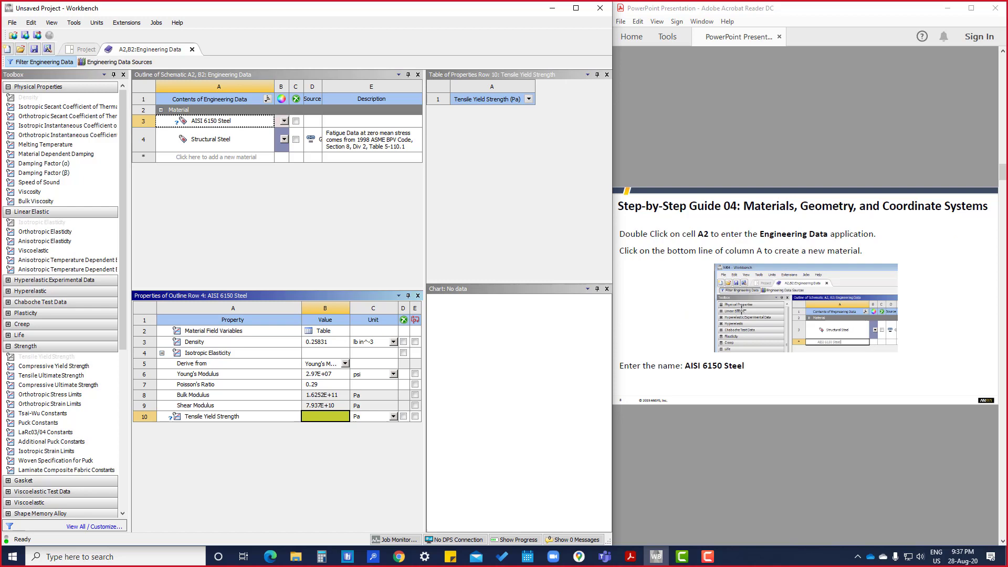
{"action": "scroll", "coordinate": [740, 309], "scroll_direction": "down", "scroll_amount": 2}
{"action": "scroll", "coordinate": [741, 310], "scroll_direction": "down", "scroll_amount": 1}
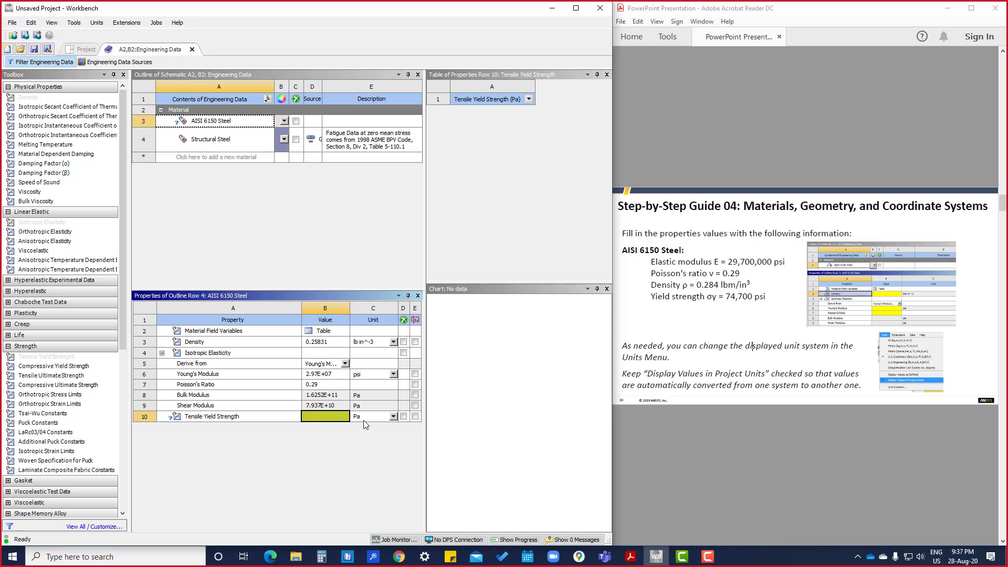
{"action": "left_click", "coordinate": [393, 417]}
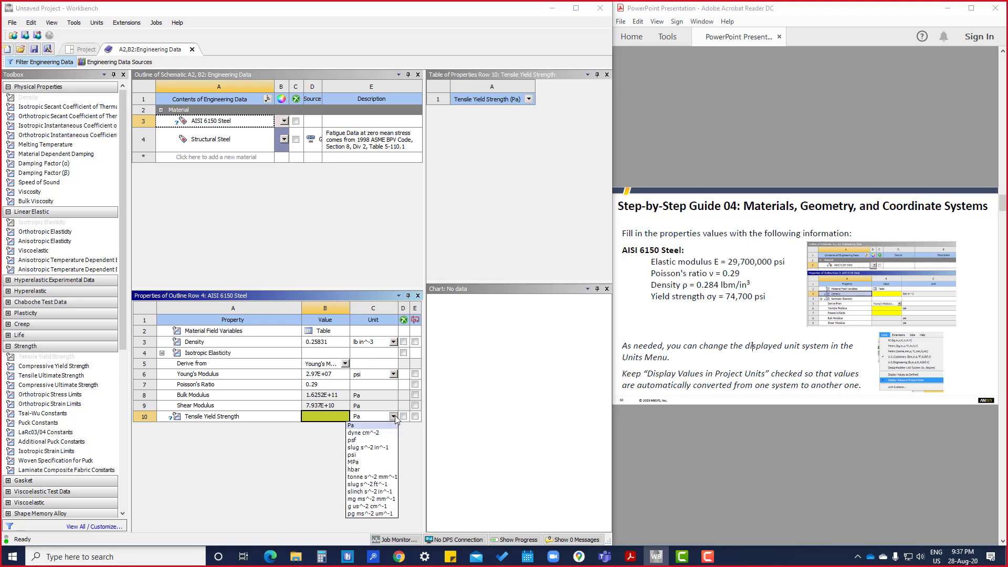
{"action": "left_click", "coordinate": [366, 455]}
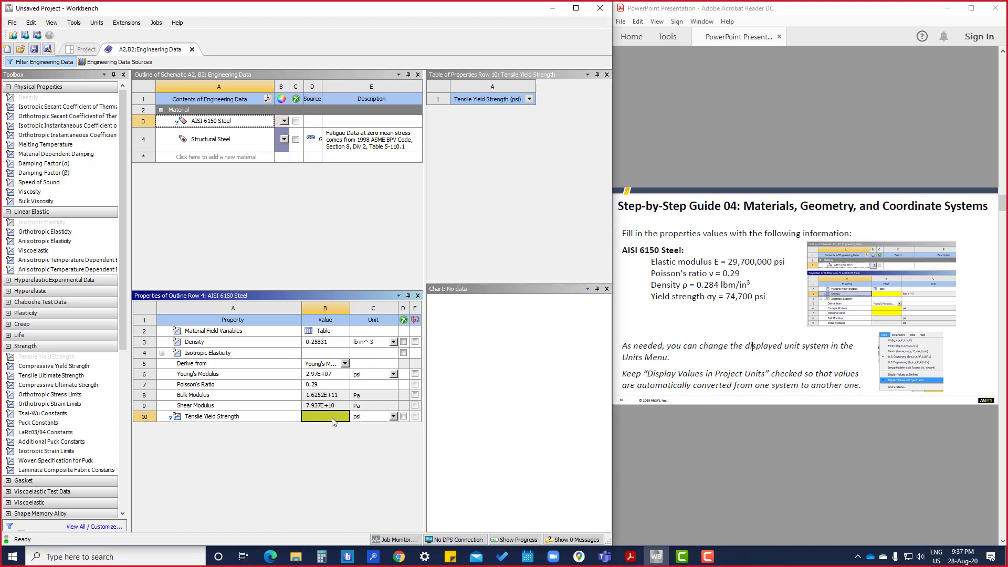
{"action": "type", "text": "74700"}
{"action": "key", "text": "Return"}
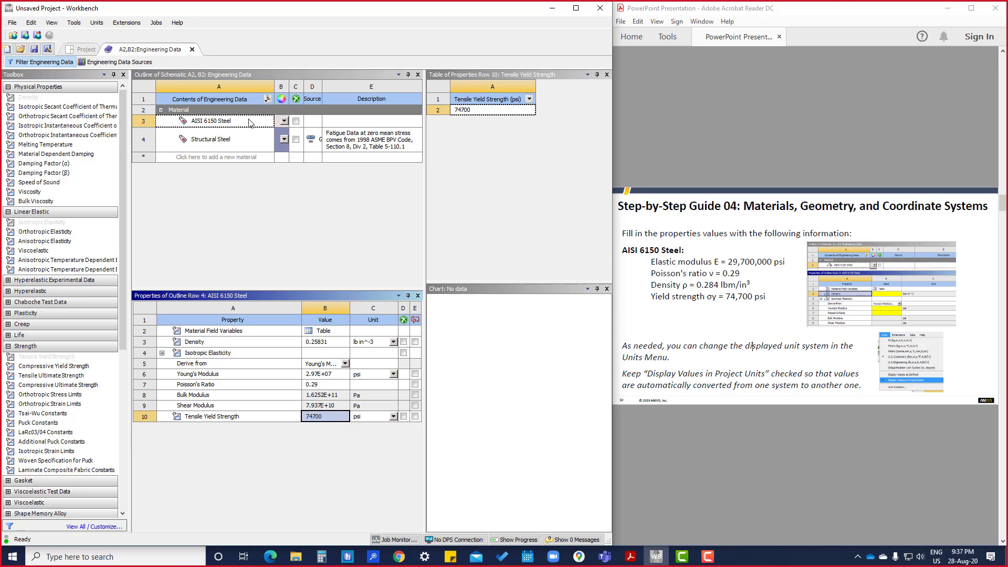
{"action": "left_click", "coordinate": [291, 206]}
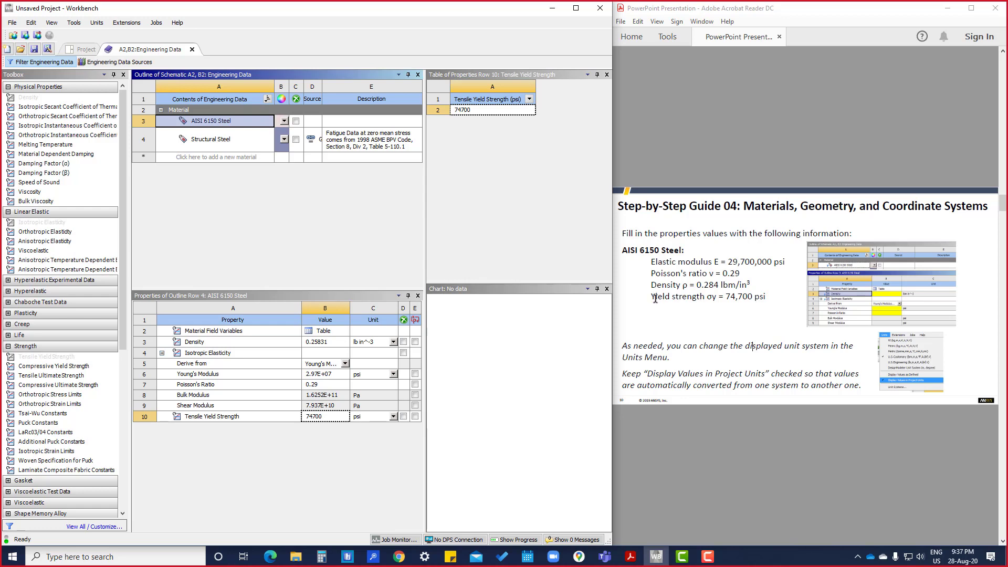
Scroll the PDF guide to the two-more-materials page and select the 'Type 40 Gray Cast Iron:' heading.
{"action": "scroll", "coordinate": [655, 299], "scroll_direction": "down", "scroll_amount": 2}
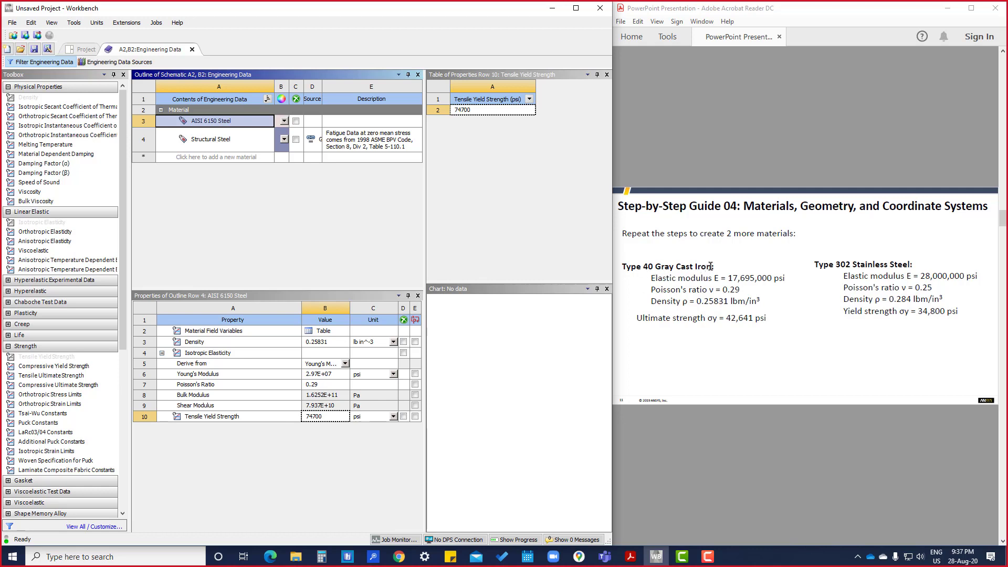
{"action": "left_click_drag", "start_coordinate": [712, 267], "coordinate": [626, 267]}
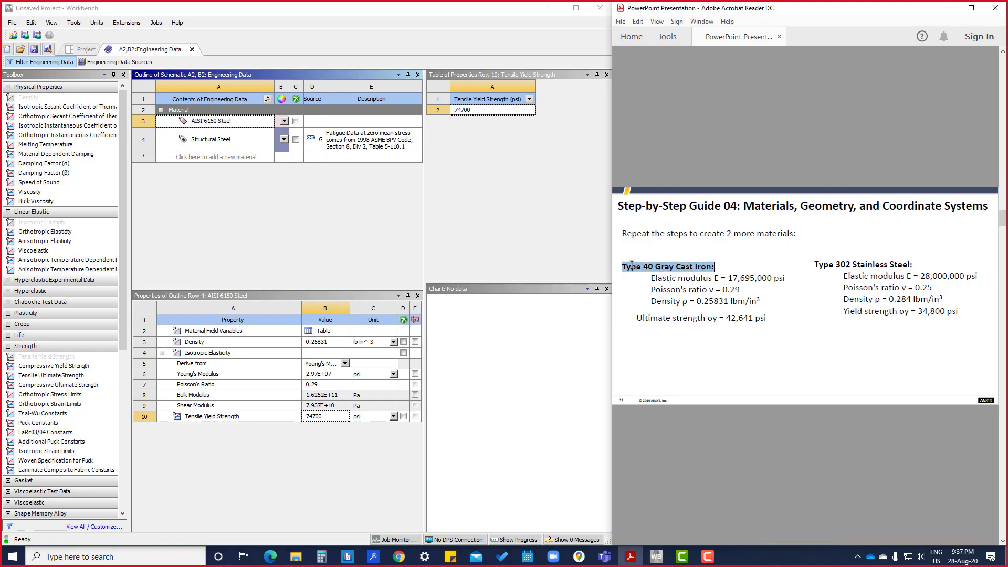
{"action": "left_click", "coordinate": [666, 277]}
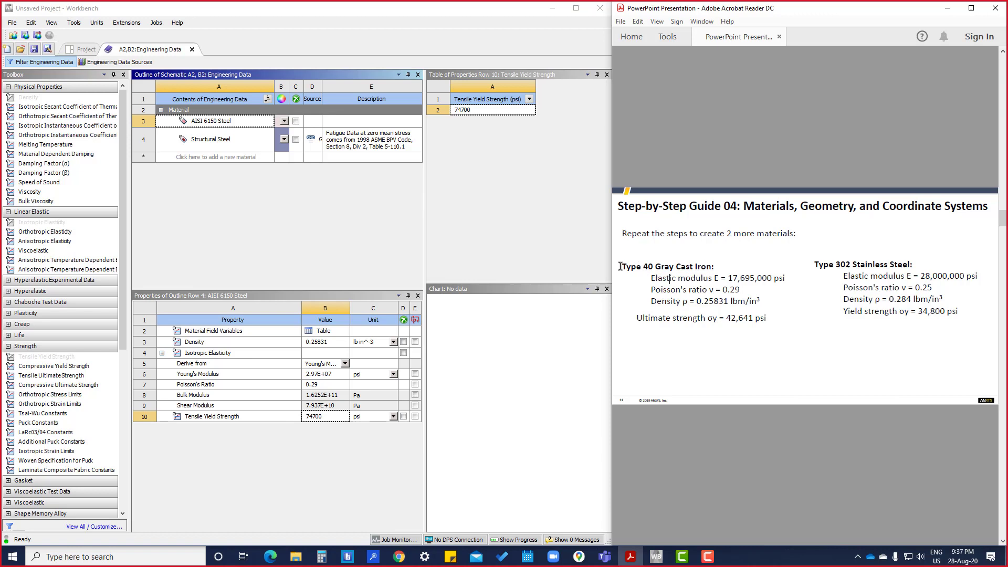
{"action": "left_click_drag", "start_coordinate": [623, 268], "coordinate": [711, 267]}
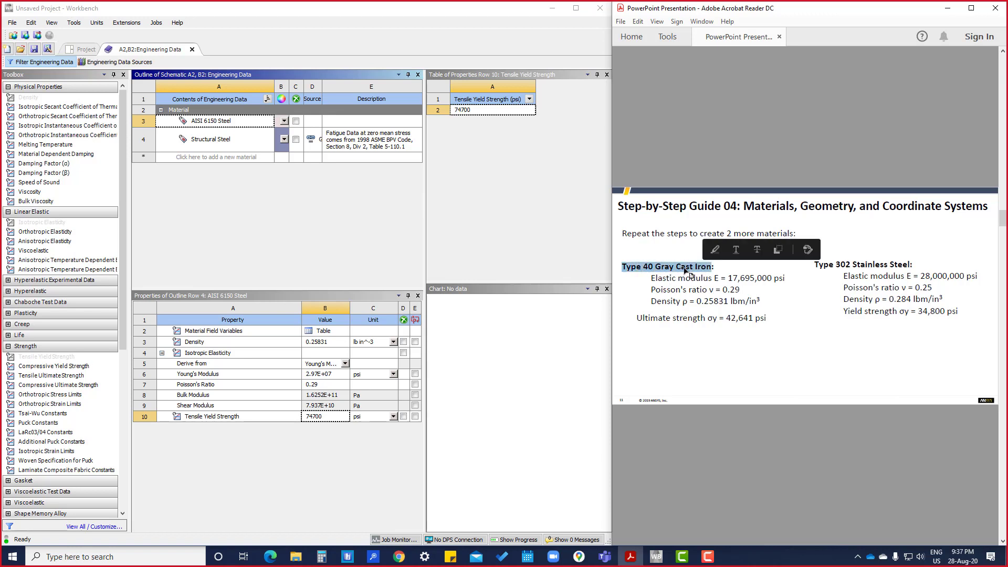
Duplicate AISI 6150 Steel and rename the copy 'Type 40 Gray Cast Iron:' by pasting.
{"action": "left_click", "coordinate": [247, 219]}
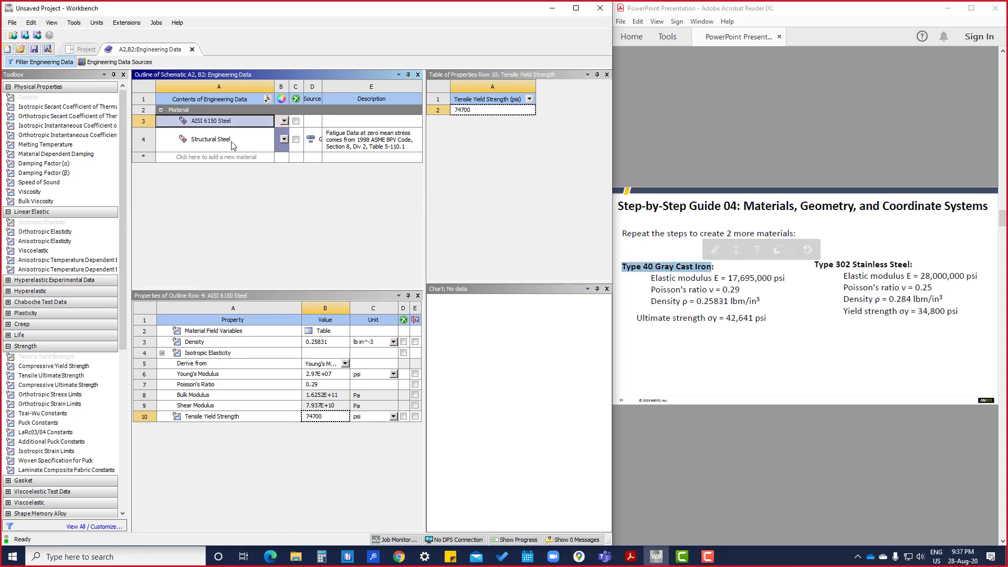
{"action": "right_click", "coordinate": [227, 124]}
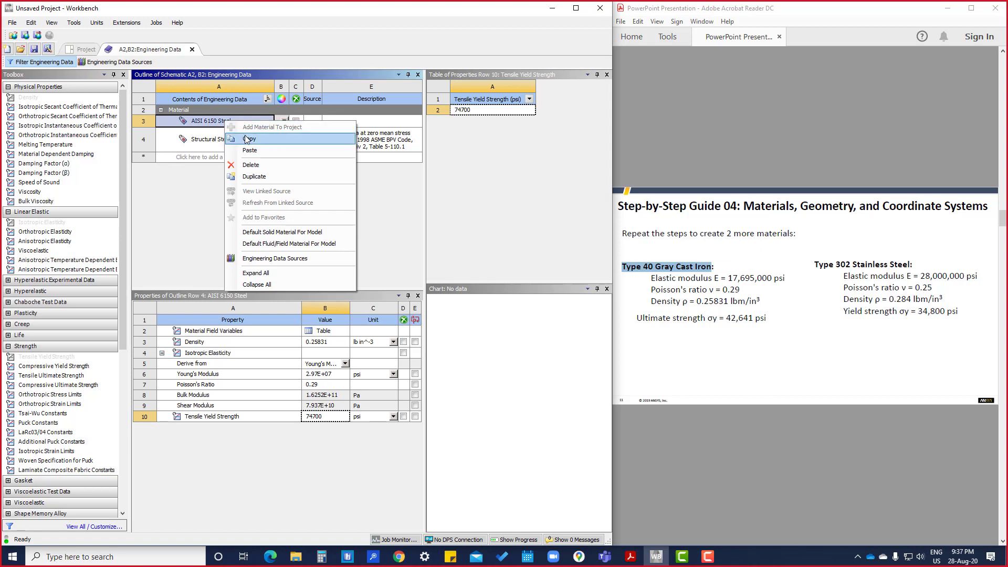
{"action": "left_click", "coordinate": [256, 177]}
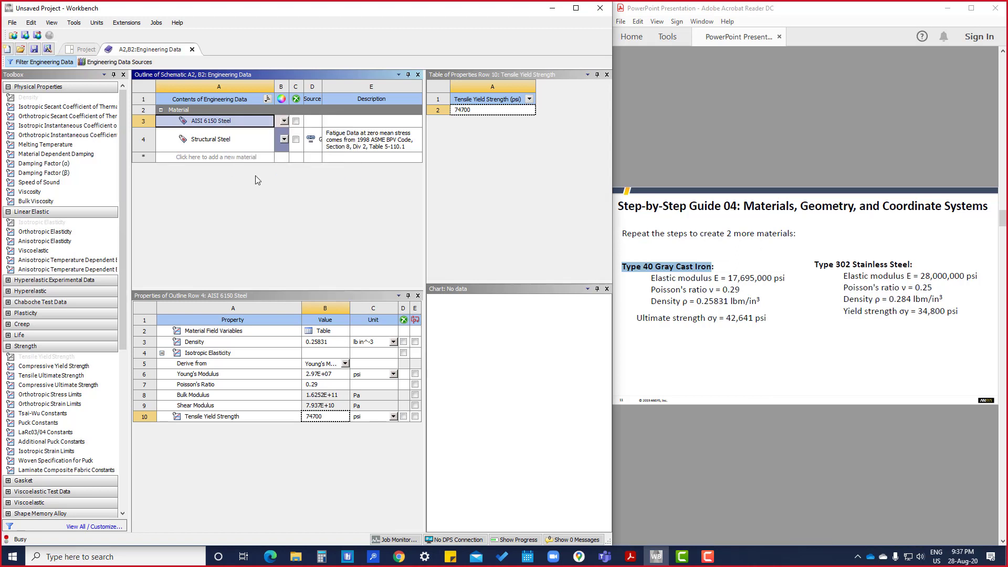
{"action": "left_click", "coordinate": [238, 136]}
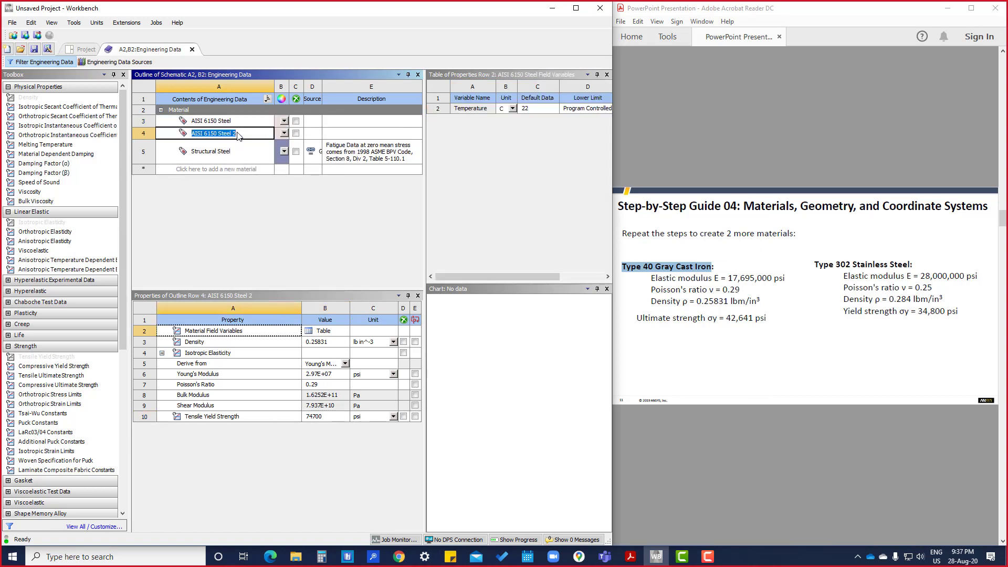
{"action": "type", "text": "Type 40 Gray Cast Iron:"}
{"action": "key", "text": "Return"}
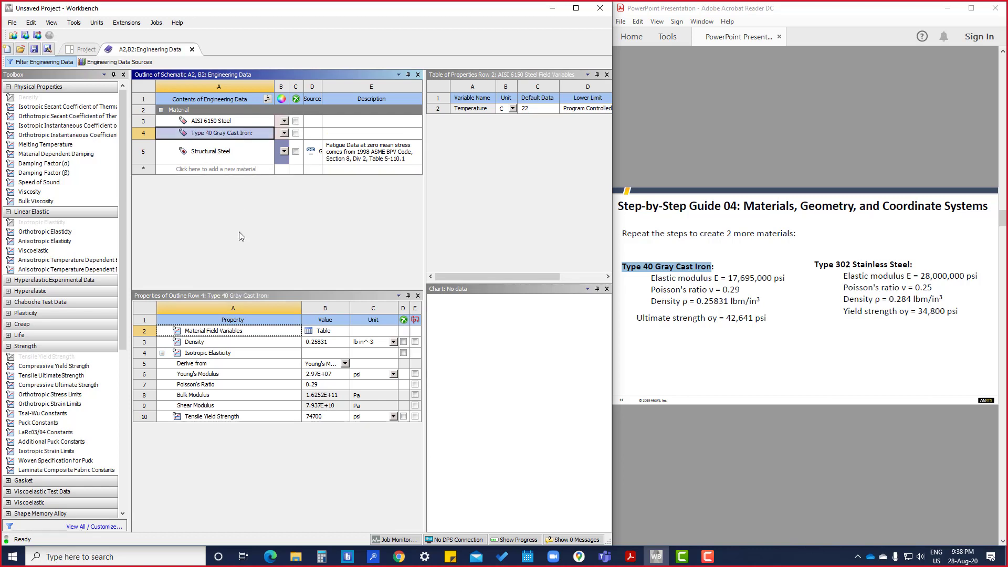
{"action": "left_click", "coordinate": [326, 342]}
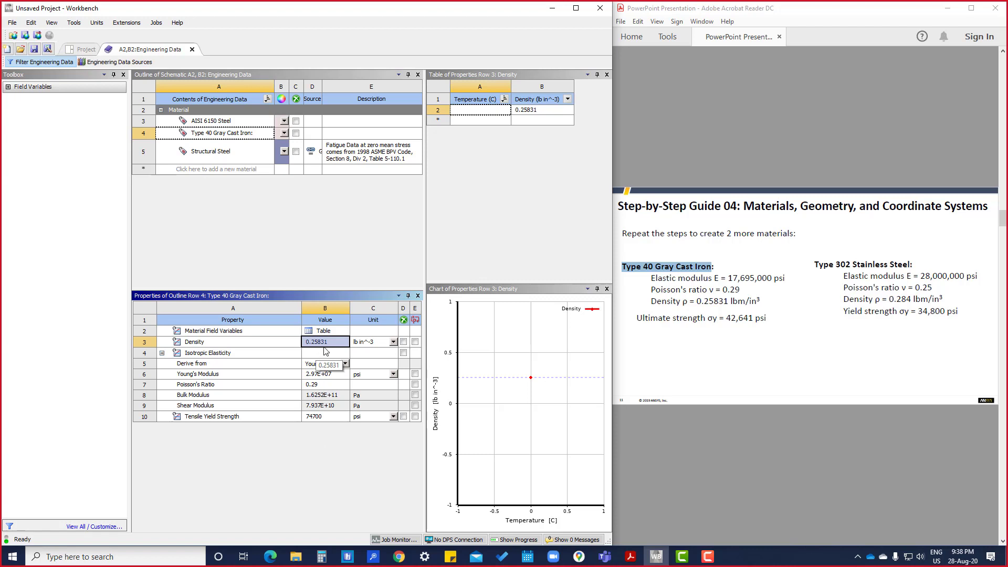
Change Type 40 Gray Cast Iron's Young's modulus to 1.7695E+07 psi.
{"action": "left_click", "coordinate": [326, 353]}
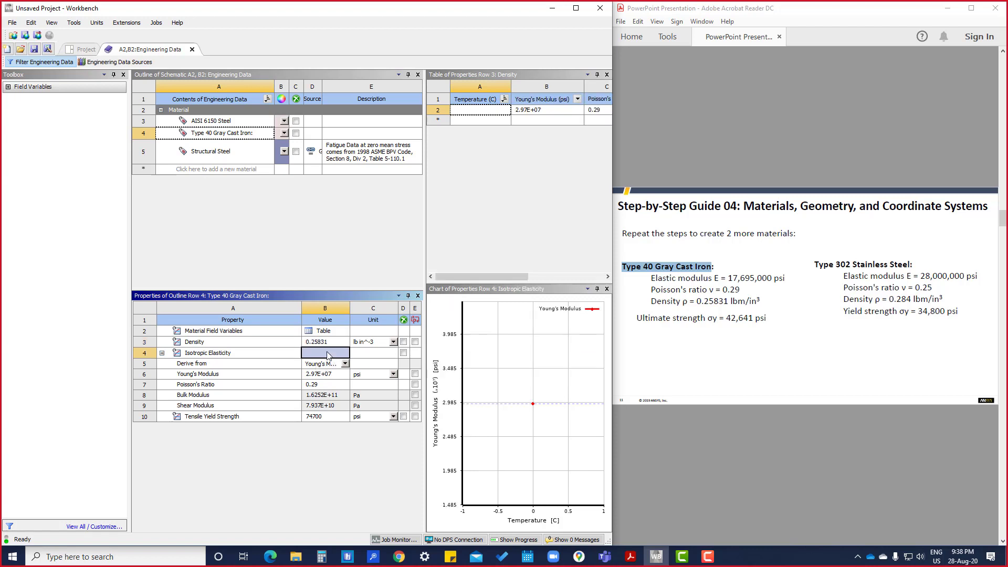
{"action": "left_click", "coordinate": [323, 386]}
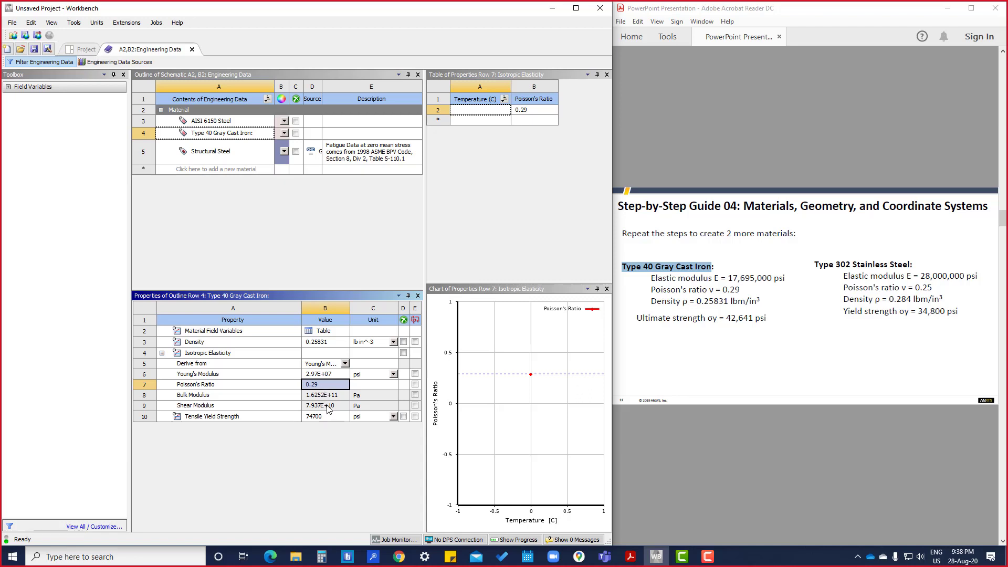
{"action": "left_click", "coordinate": [336, 375]}
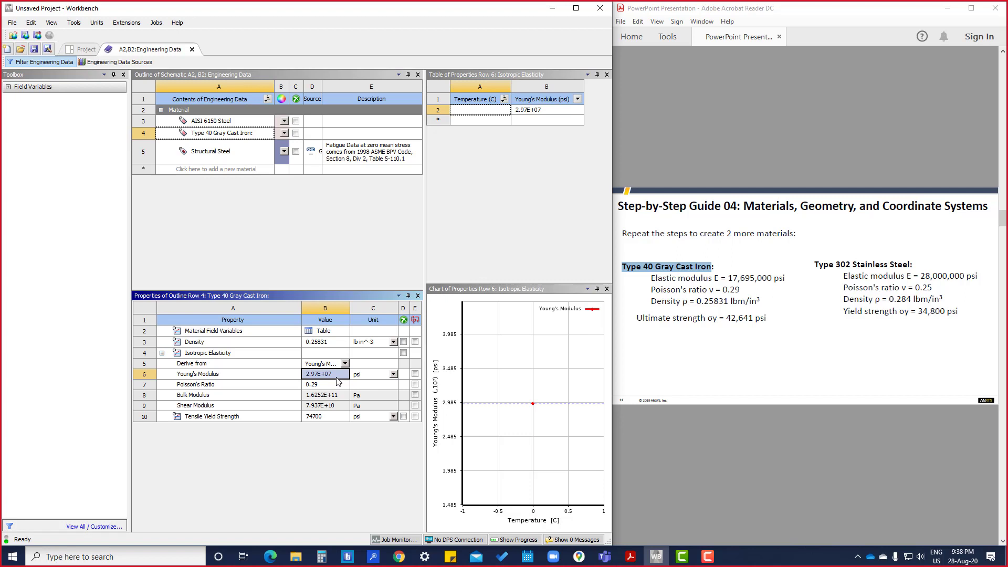
{"action": "type", "text": "17695000"}
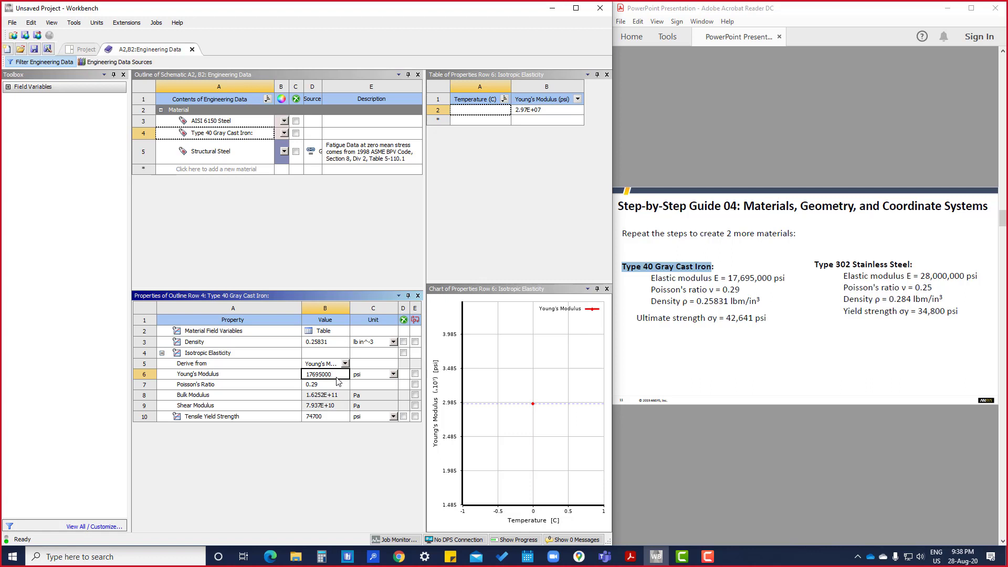
{"action": "left_click", "coordinate": [336, 384]}
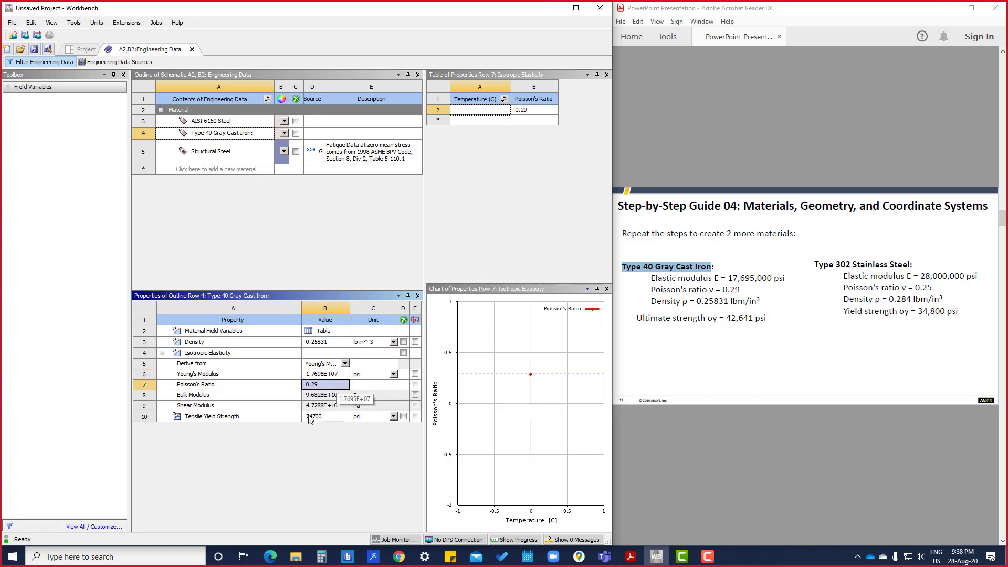
{"action": "left_click", "coordinate": [325, 417]}
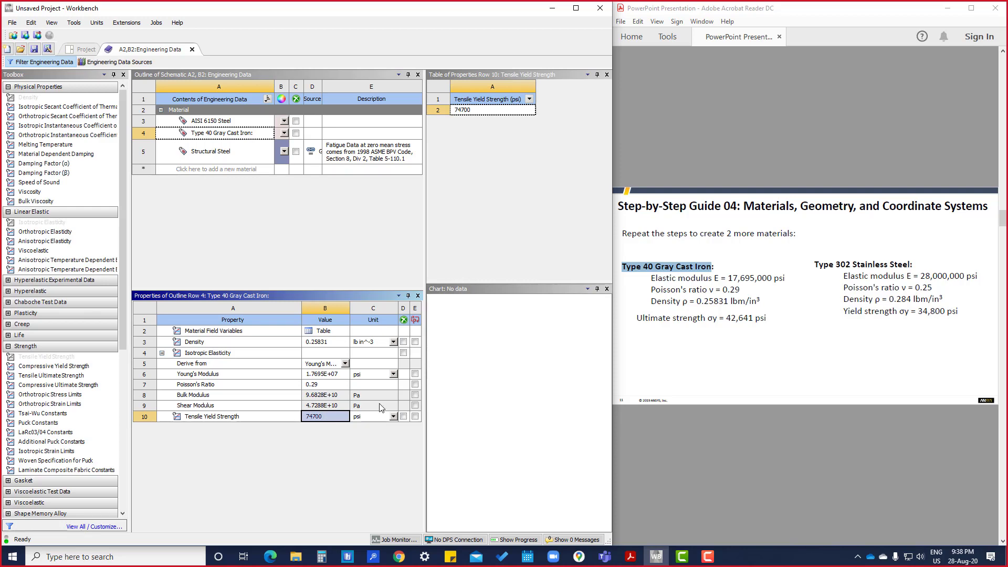
{"action": "scroll", "coordinate": [756, 322], "scroll_direction": "up", "scroll_amount": 2}
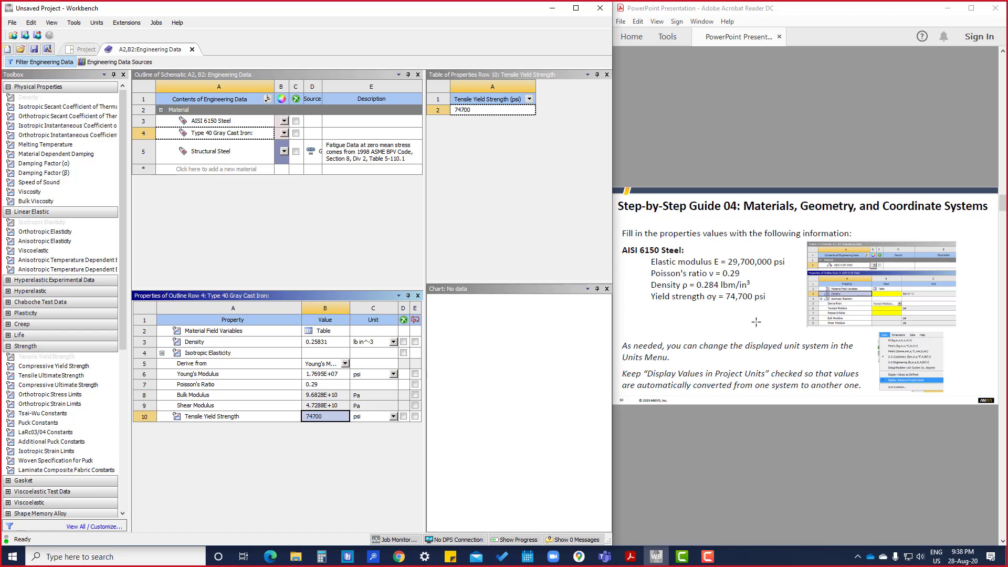
{"action": "scroll", "coordinate": [692, 321], "scroll_direction": "down", "scroll_amount": 2}
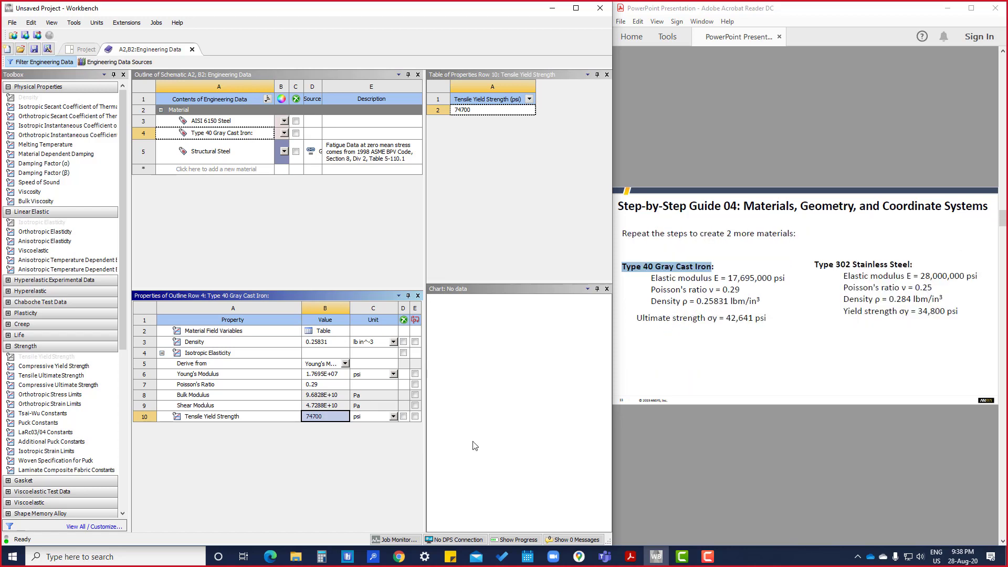
Delete the Tensile Yield Strength property from Type 40 Gray Cast Iron.
{"action": "left_click", "coordinate": [216, 419]}
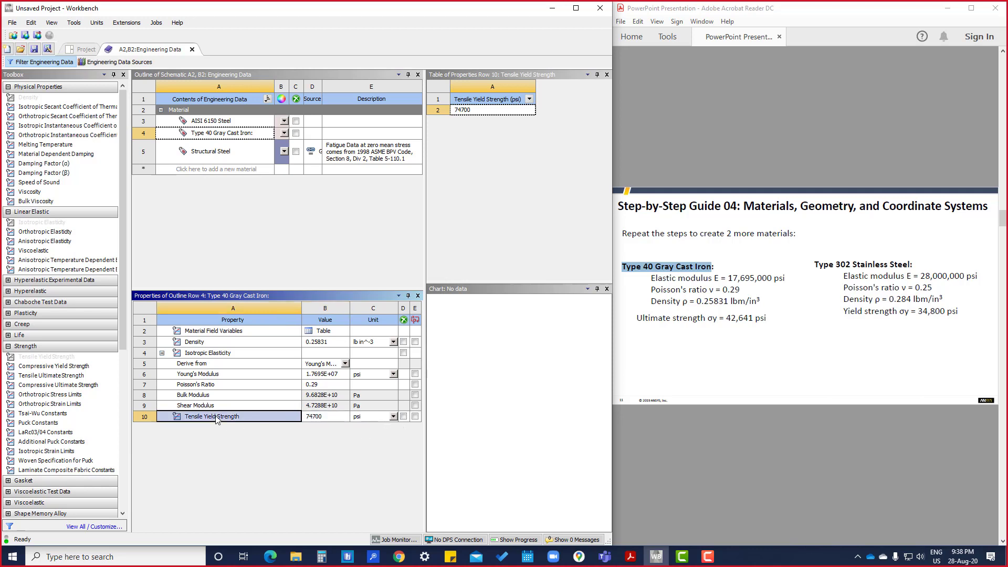
{"action": "right_click", "coordinate": [216, 419]}
{"action": "left_click", "coordinate": [231, 422]}
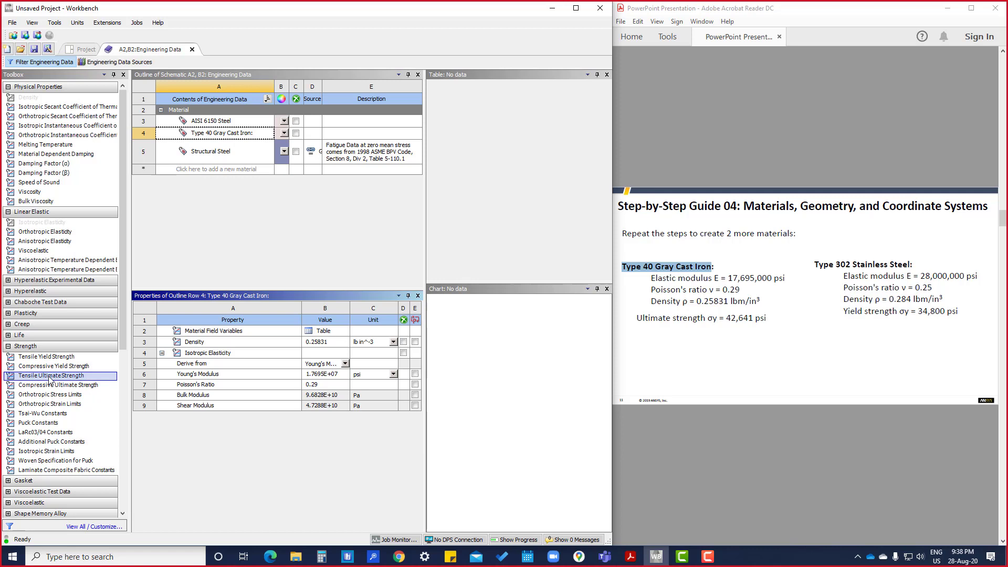
Add Tensile Ultimate Strength of 42641 psi to Type 40 Gray Cast Iron.
{"action": "left_click_drag", "start_coordinate": [50, 379], "coordinate": [223, 141]}
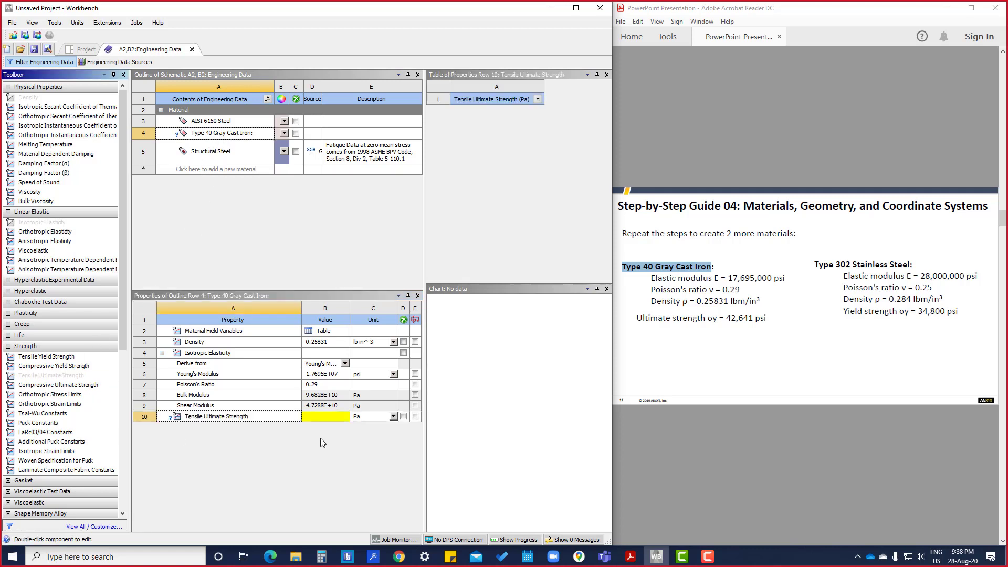
{"action": "left_click", "coordinate": [332, 417]}
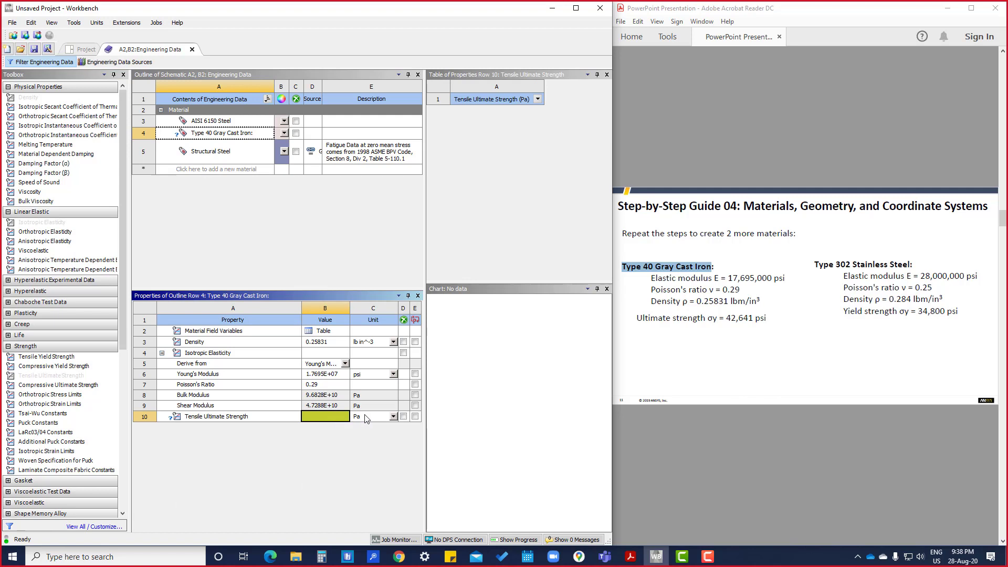
{"action": "left_click", "coordinate": [394, 416]}
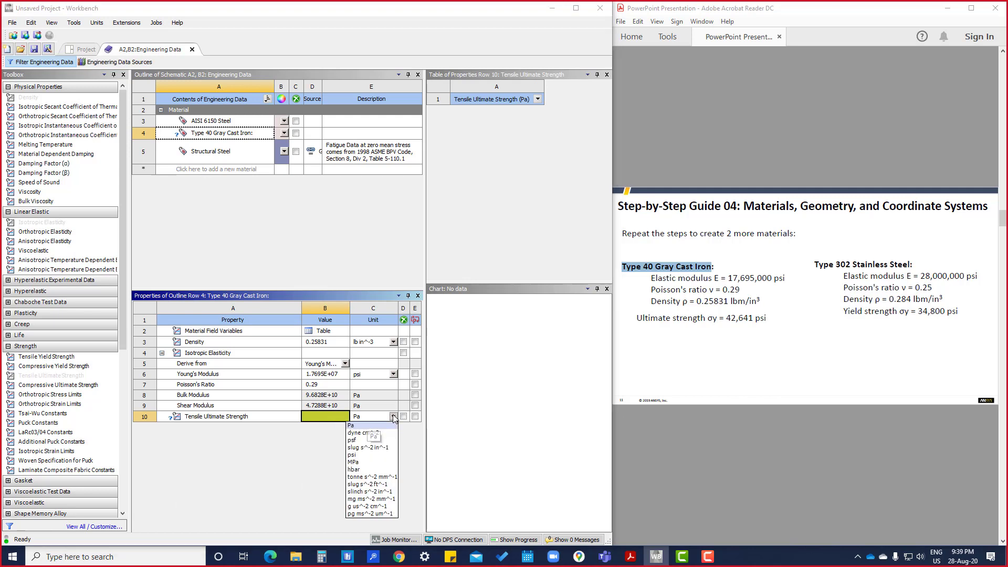
{"action": "left_click", "coordinate": [365, 455]}
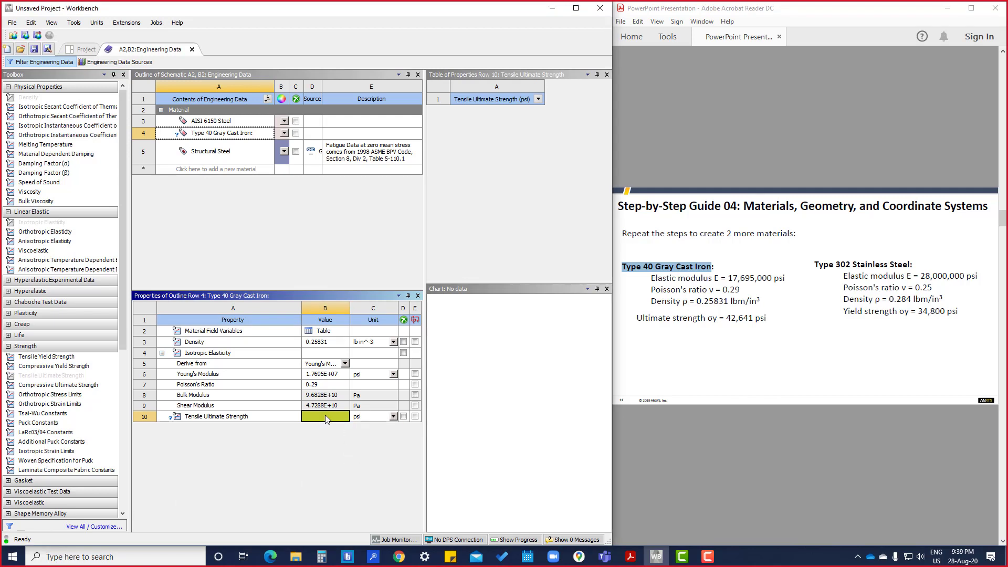
{"action": "type", "text": "42641"}
{"action": "key", "text": "Return"}
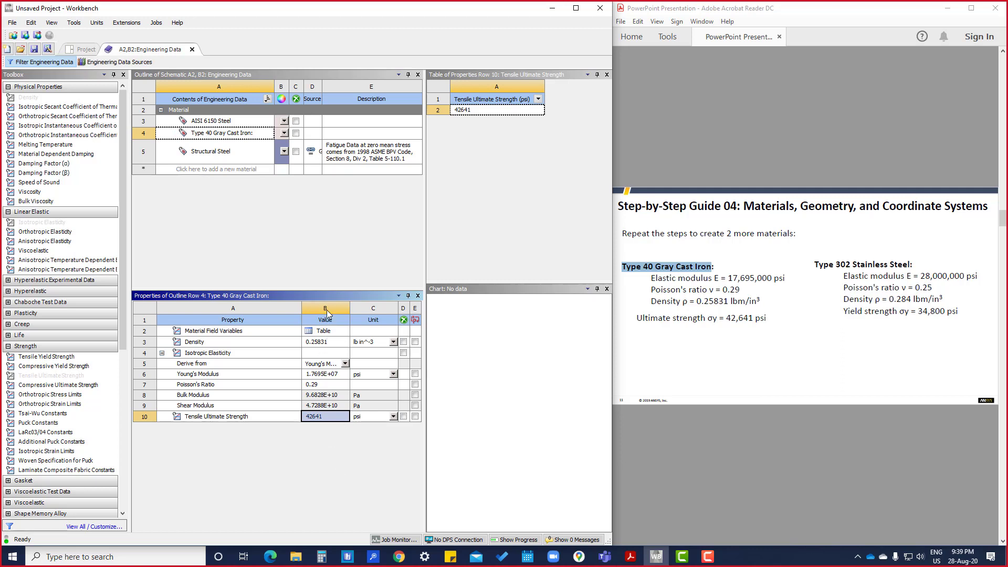
{"action": "left_click", "coordinate": [315, 257]}
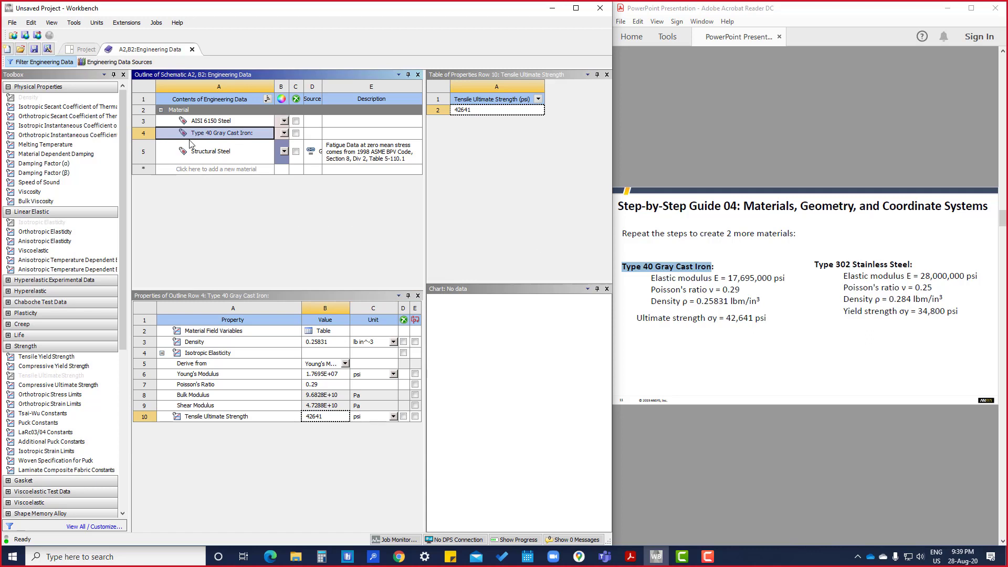
Duplicate the AISI 6150 Steel material in the outline.
{"action": "right_click", "coordinate": [209, 134]}
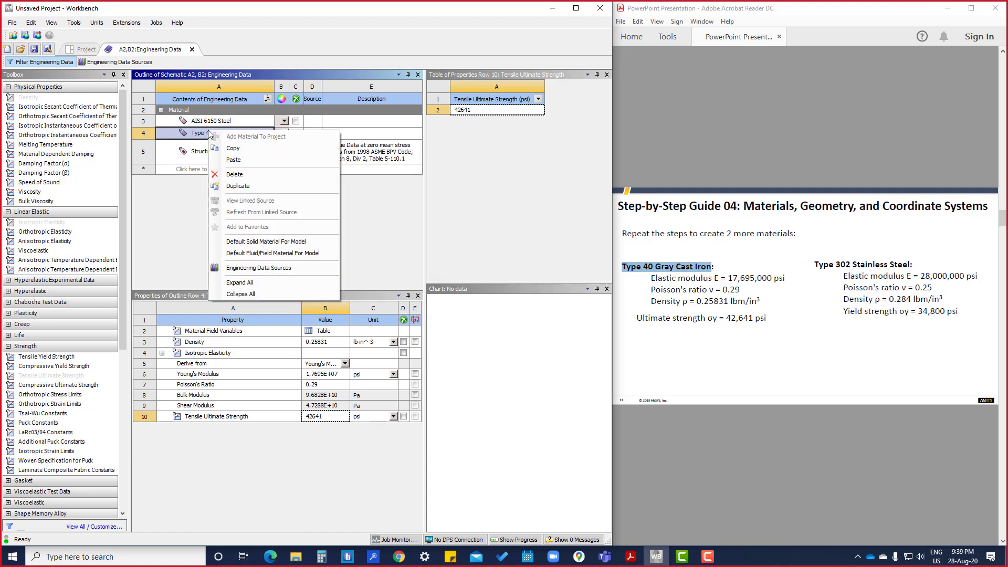
{"action": "left_click", "coordinate": [207, 123]}
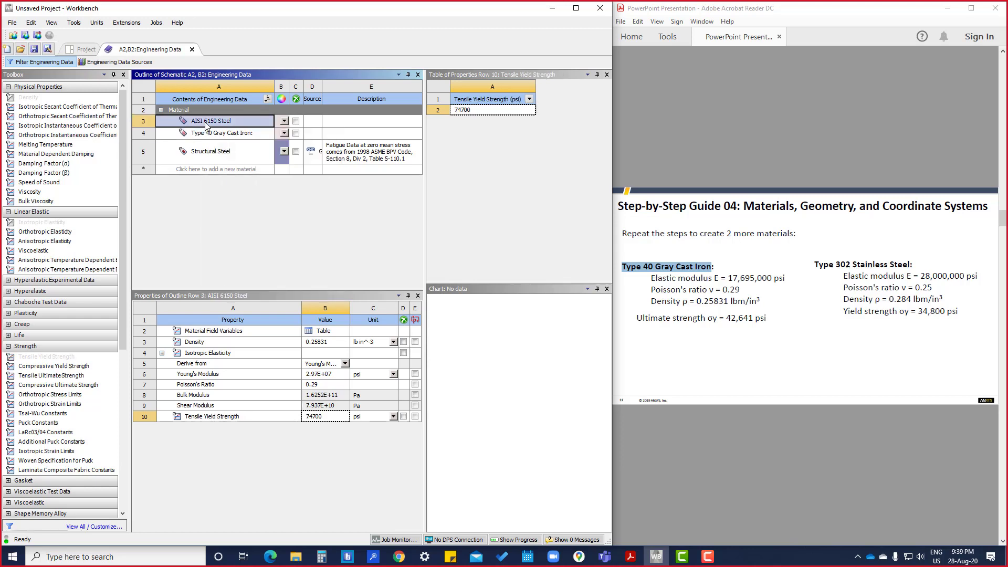
{"action": "right_click", "coordinate": [206, 124]}
{"action": "left_click", "coordinate": [234, 178]}
Rename the copy 'Type 302 Stainless Steel' using the name from the guide, without the colon.
{"action": "left_click", "coordinate": [910, 264]}
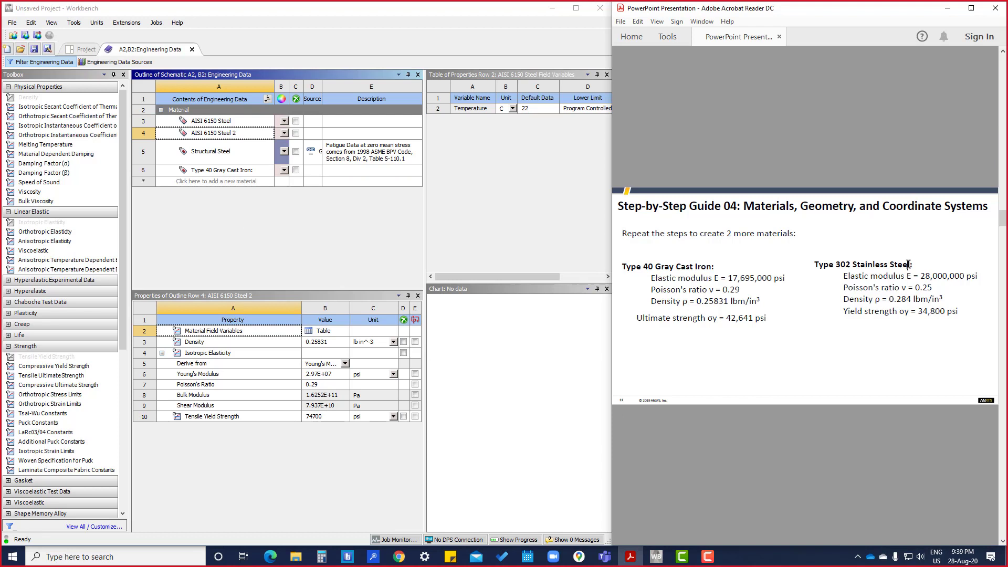
{"action": "mouse_move", "coordinate": [912, 266]}
{"action": "left_mouse_down"}
{"action": "mouse_move", "coordinate": [815, 265]}
{"action": "mouse_move", "coordinate": [910, 262]}
{"action": "left_mouse_up"}
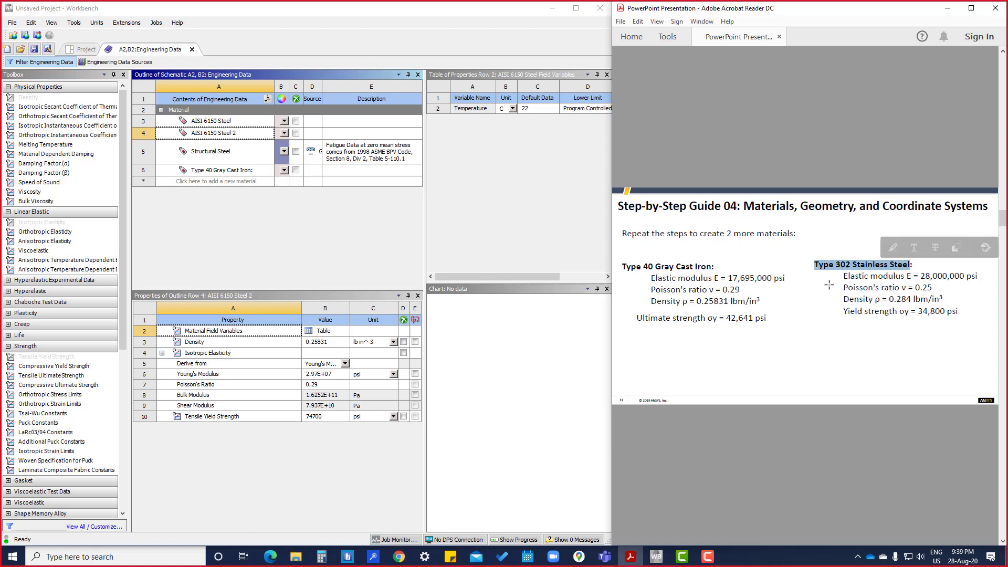
{"action": "left_click", "coordinate": [234, 134]}
{"action": "left_click", "coordinate": [240, 135]}
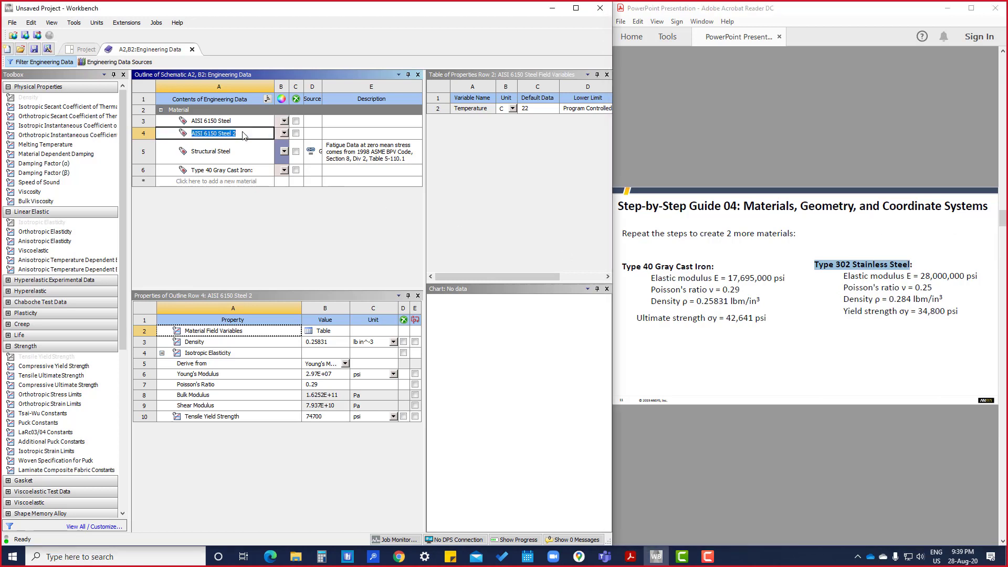
{"action": "type", "text": "Type 302 Stainless Steel:"}
{"action": "key", "text": "Return"}
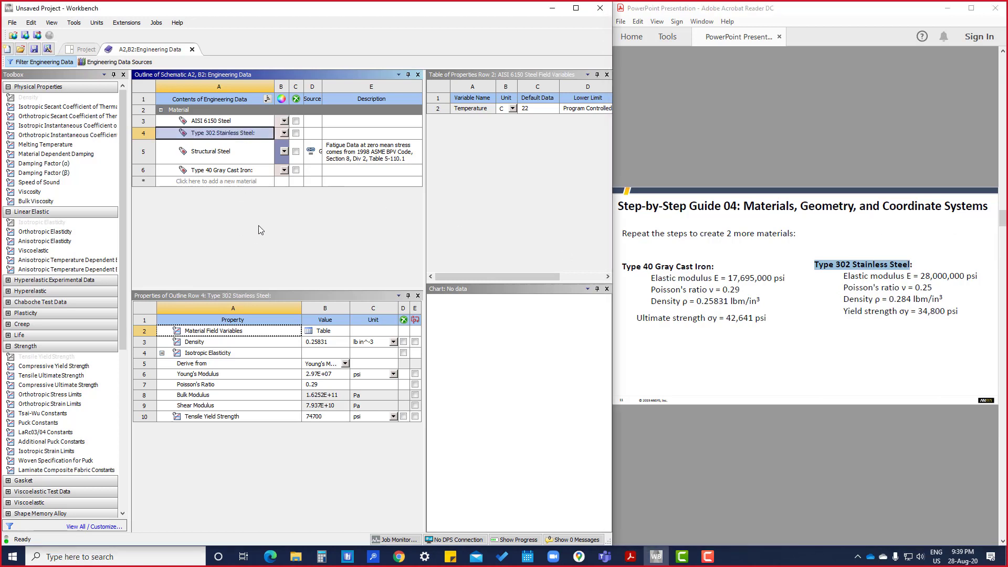
{"action": "left_click", "coordinate": [258, 134]}
{"action": "left_click", "coordinate": [258, 134]}
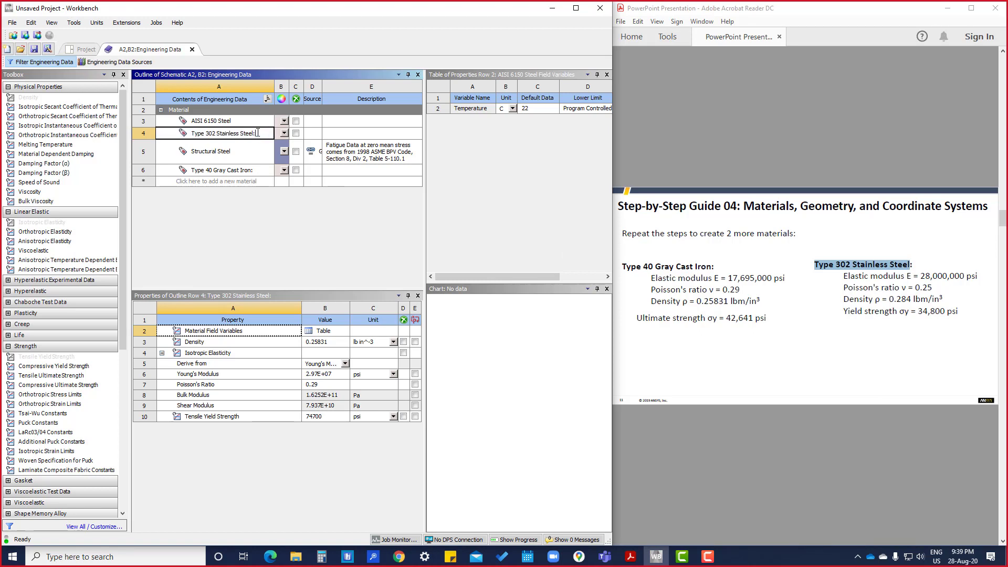
{"action": "key", "text": "Return"}
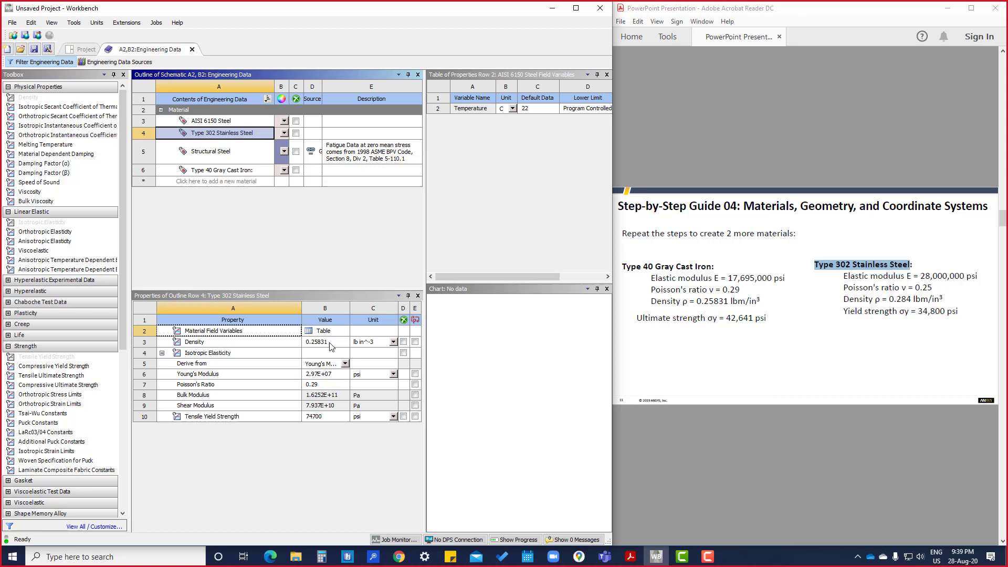
Set Type 302 Stainless Steel's Young's modulus to 2.8E+07 psi and Poisson's ratio to 0.25.
{"action": "left_click", "coordinate": [326, 374]}
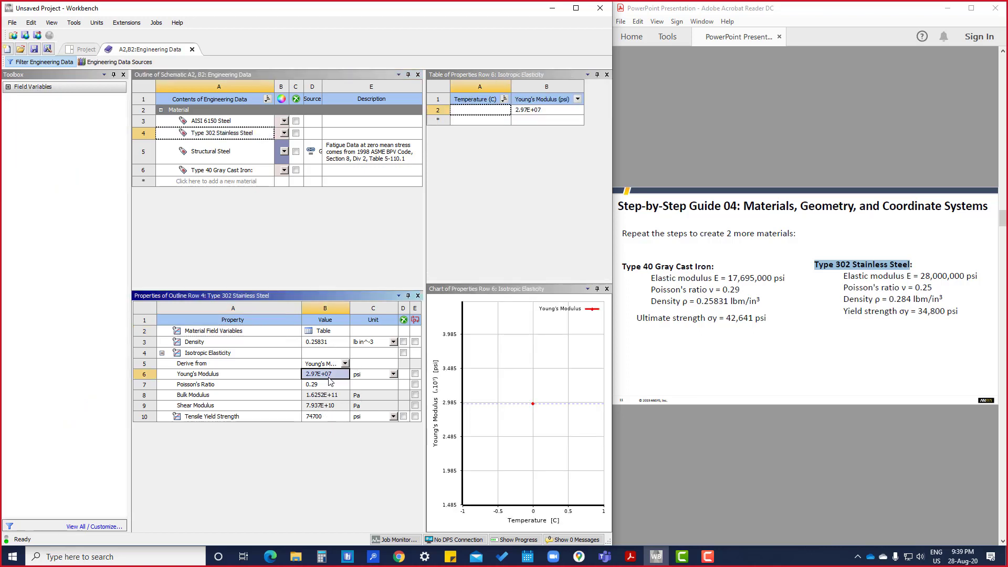
{"action": "type", "text": "28000000"}
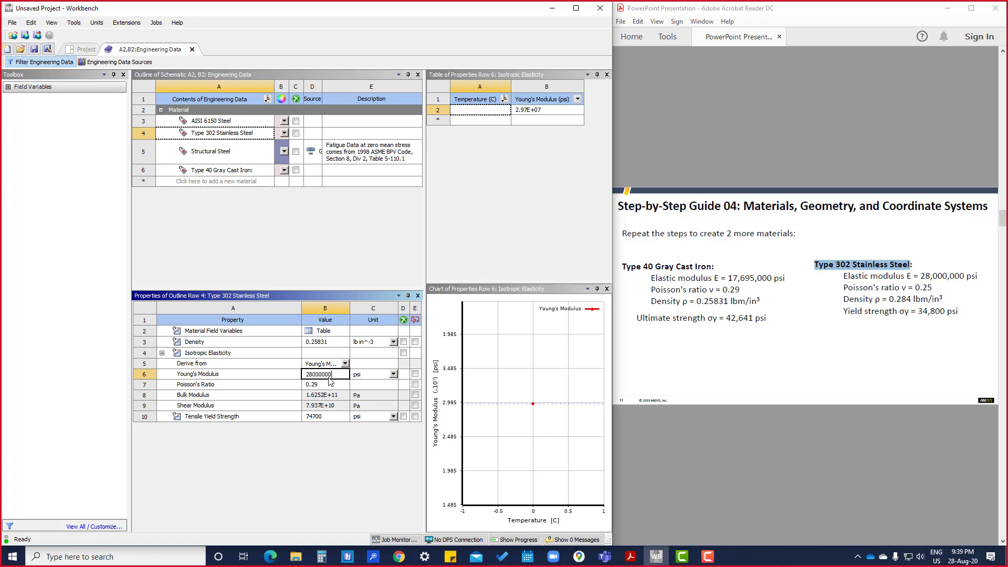
{"action": "key", "text": "Return"}
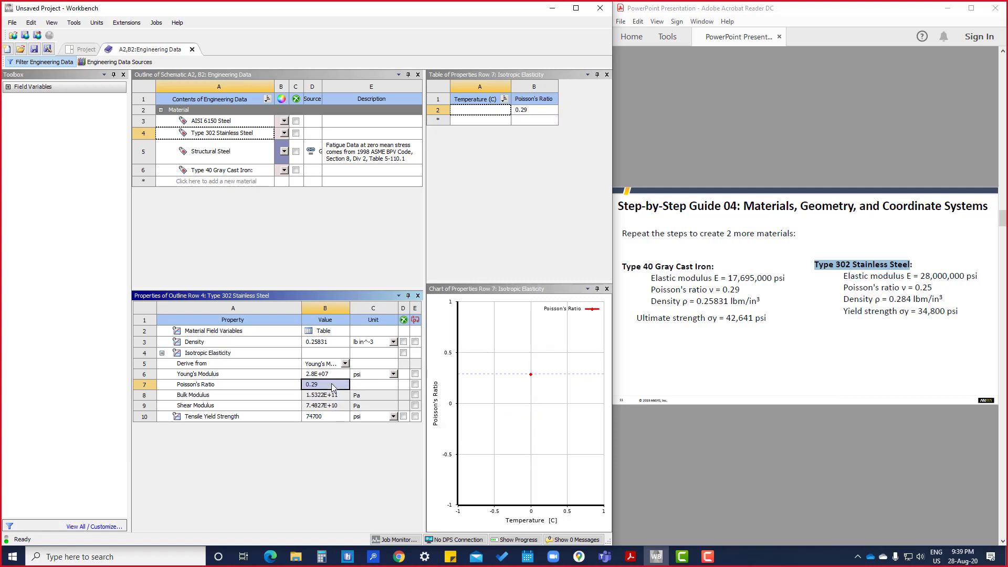
{"action": "type", "text": "0.25"}
{"action": "key", "text": "Return"}
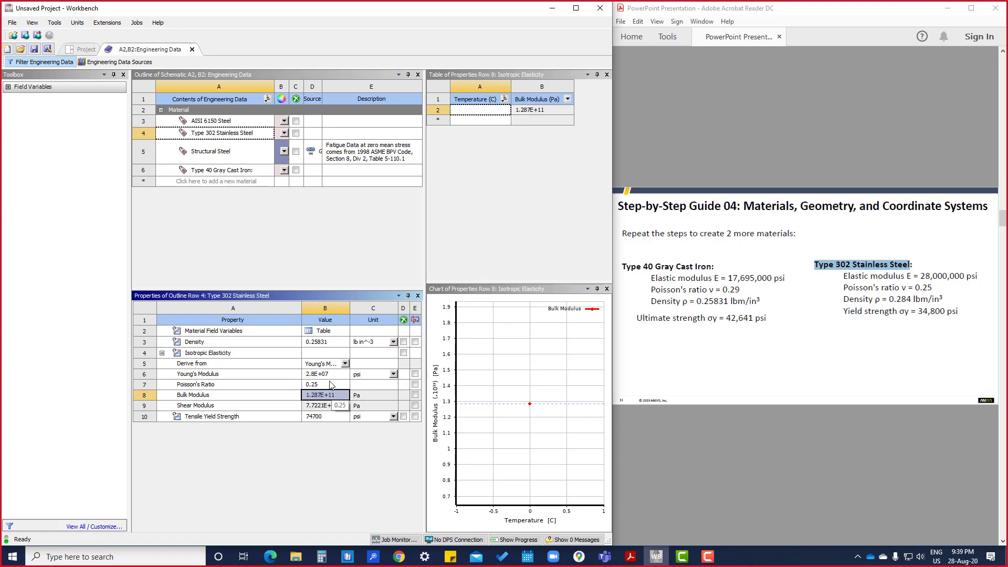
Set its density to 0.284 lb/in³ and tensile yield strength to 34800 psi.
{"action": "left_click", "coordinate": [325, 343]}
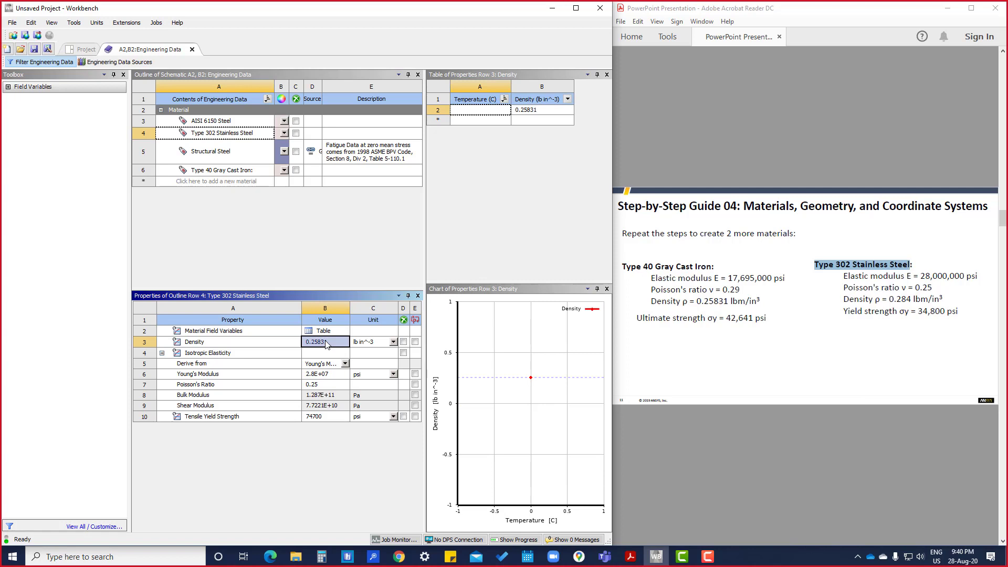
{"action": "type", "text": "0"}
{"action": "type", "text": ".289"}
{"action": "key", "text": "Return"}
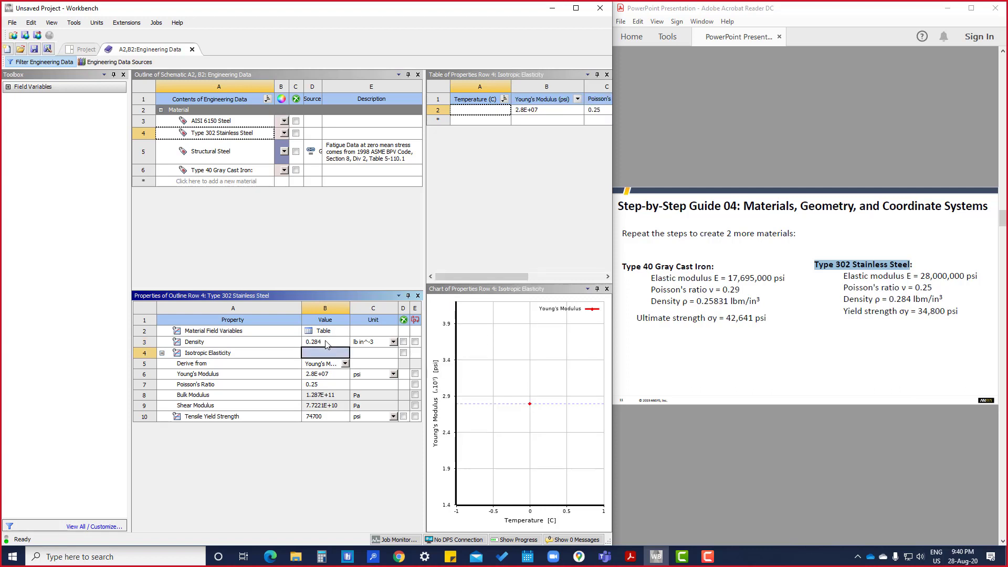
{"action": "left_click", "coordinate": [331, 416]}
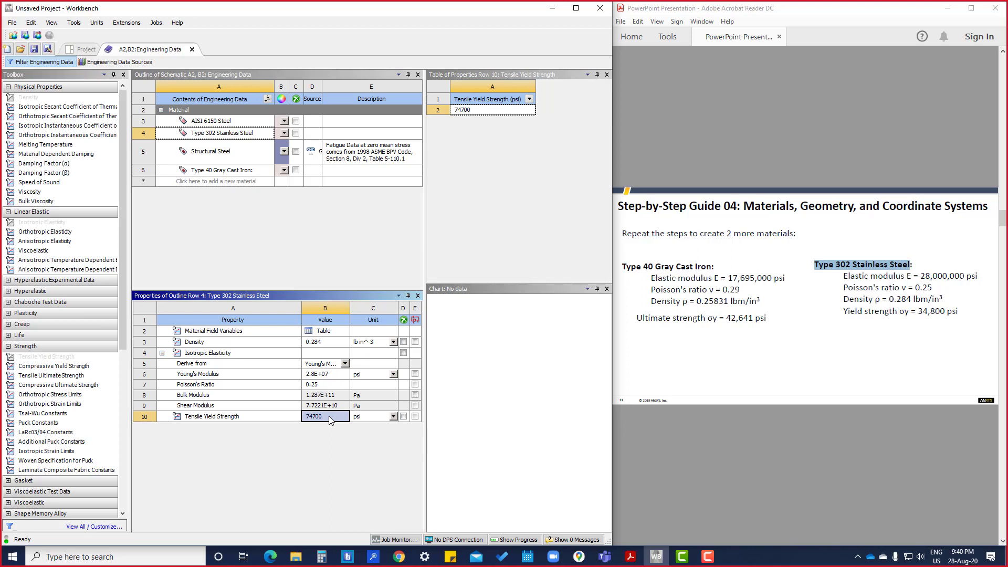
{"action": "type", "text": "34800"}
{"action": "key", "text": "Return"}
{"action": "left_click", "coordinate": [250, 256]}
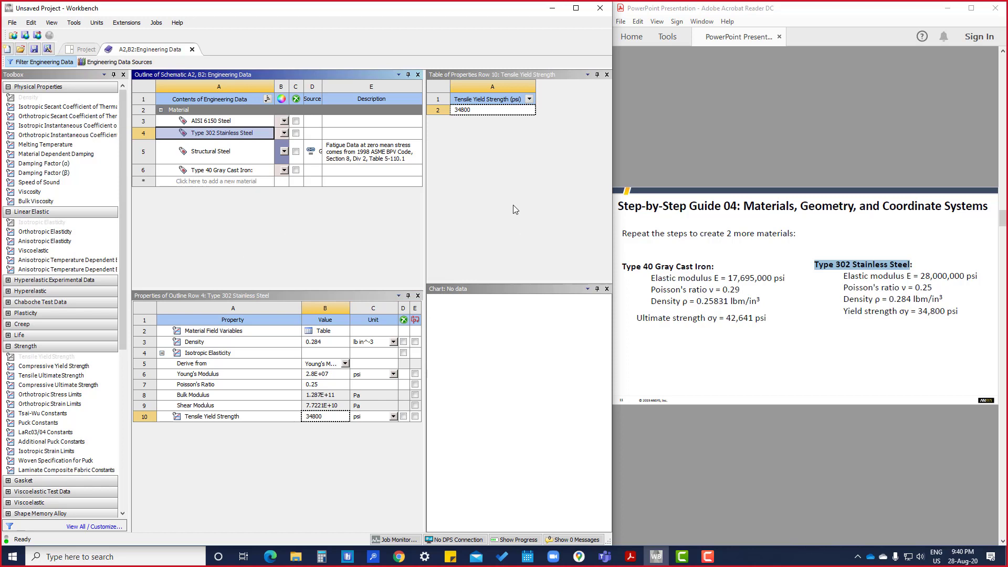
Tick Suppress for Structural Steel, then close Engineering Data to return to the Project Schematic.
{"action": "left_click", "coordinate": [201, 155]}
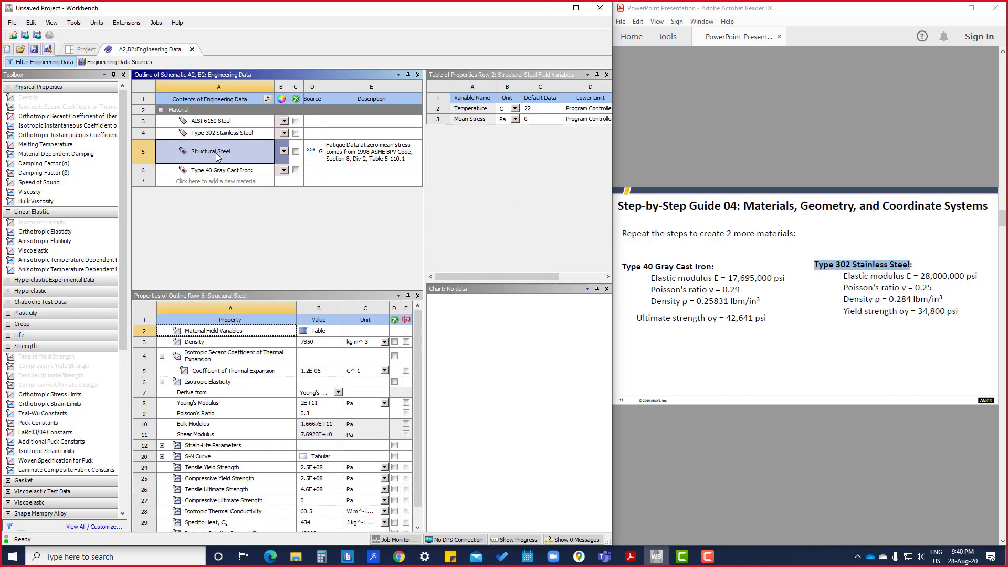
{"action": "left_click", "coordinate": [296, 153]}
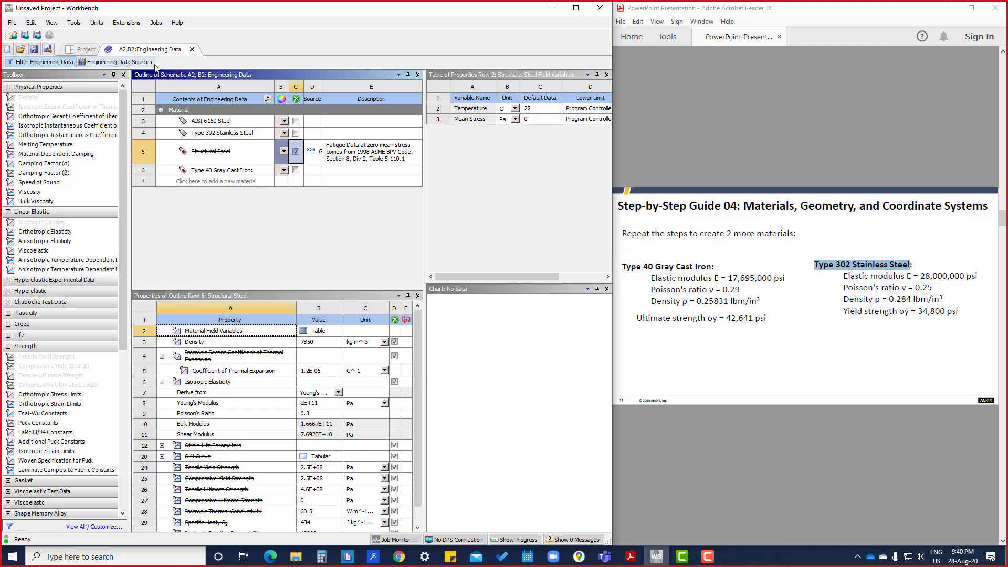
{"action": "left_click", "coordinate": [192, 49]}
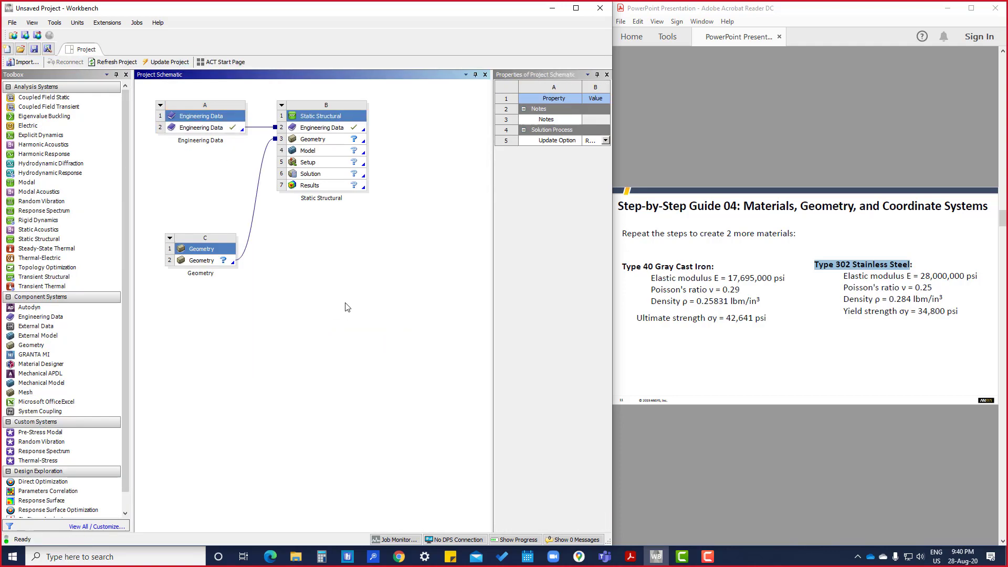